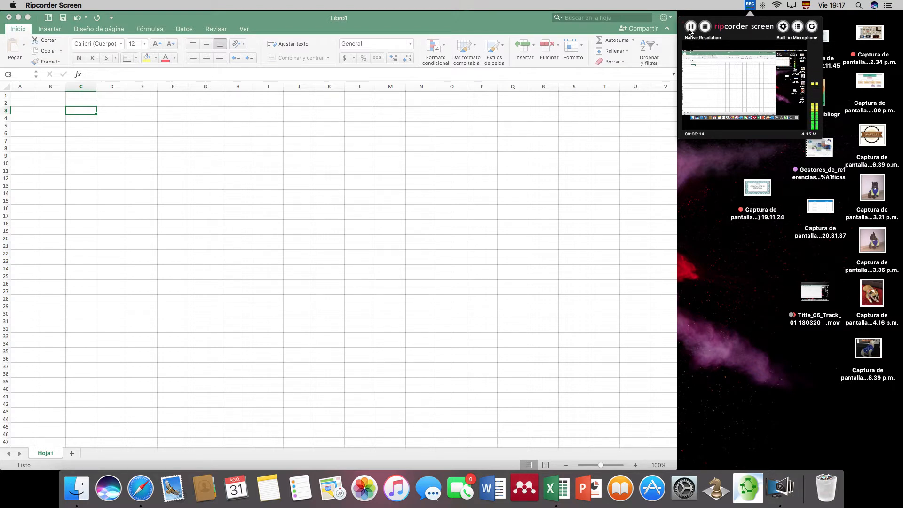
- Enter the text ROR in cell C3 and the heading ERROR VALOR in cell C5
click(280, 181)
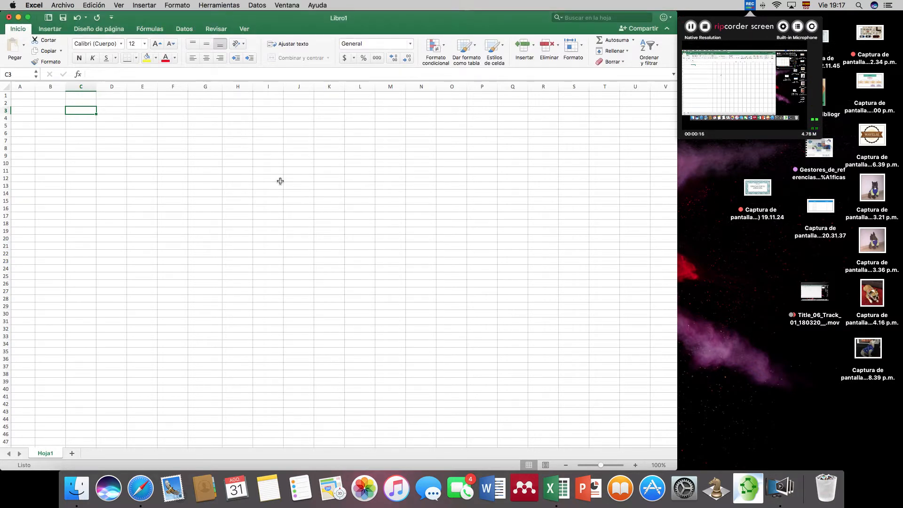
text(ROR+)
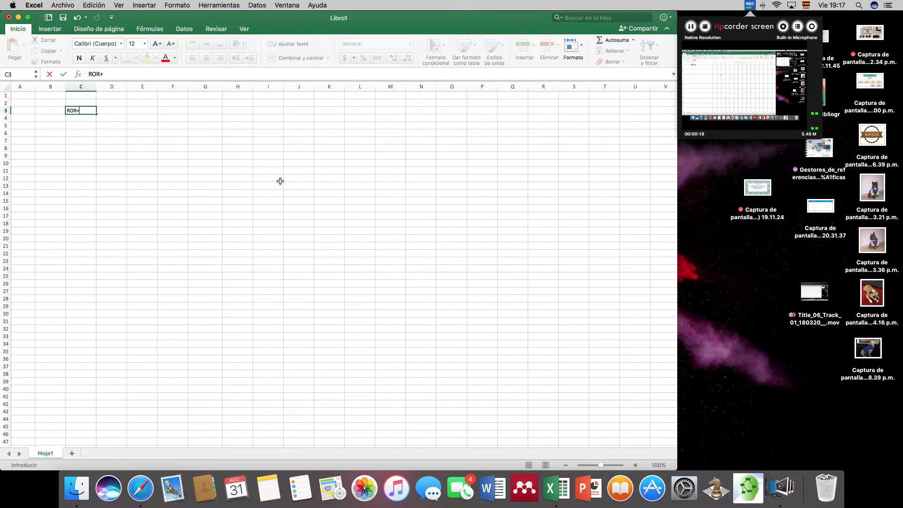
key(Return)
key(Return)
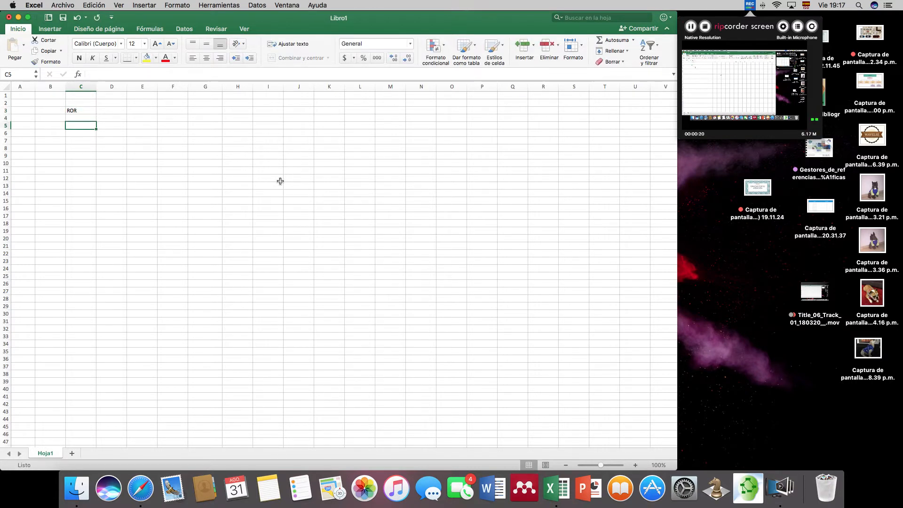
text(ERROR)
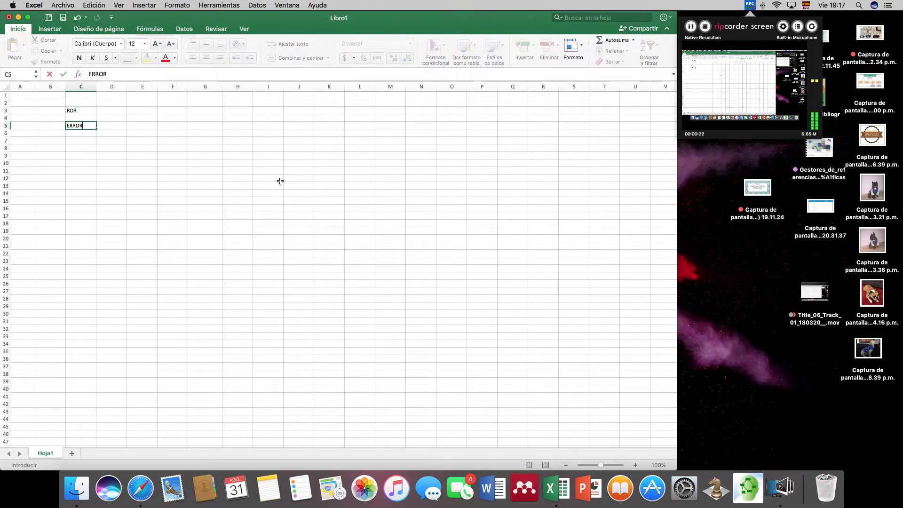
text( VALOR)
key(Return)
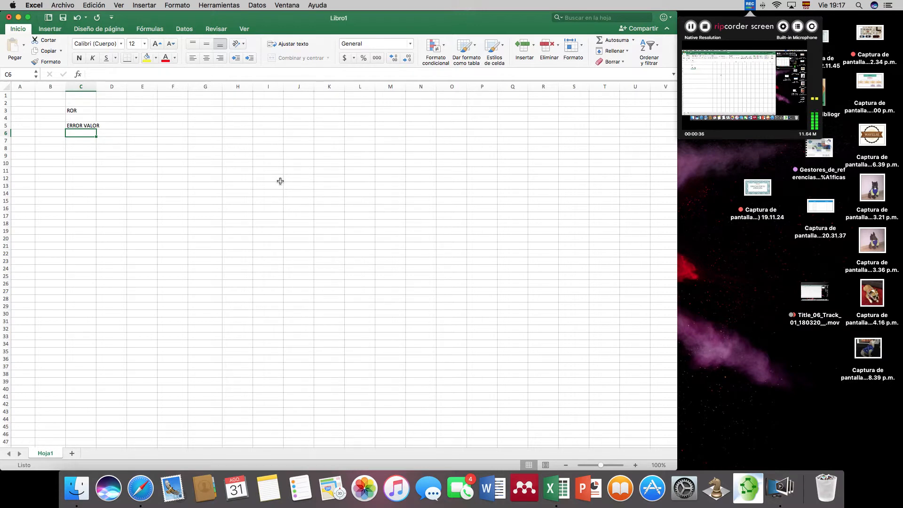
- Enter 6 in cell C7 and 1.34 in cell D7, under the ERROR VALOR heading
key(Down)
text(=)
key(BackSpace)
text(6)
key(Right)
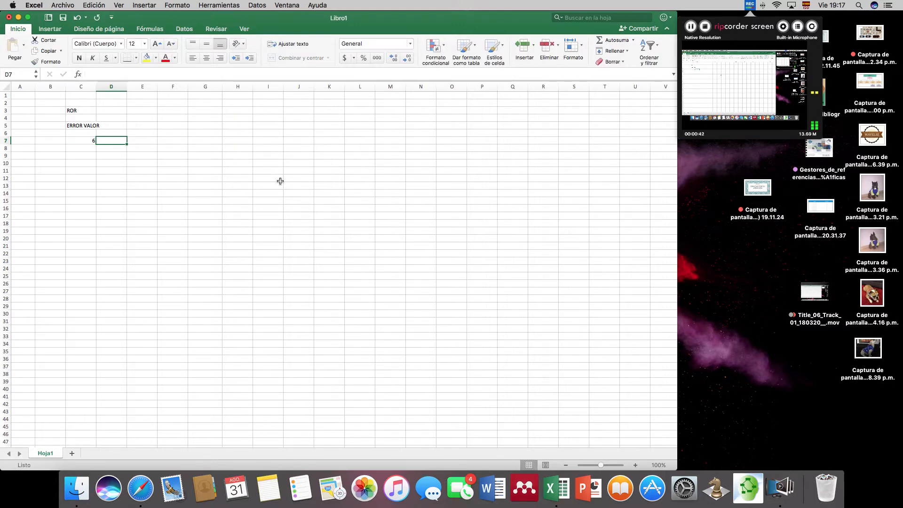
text(1.34)
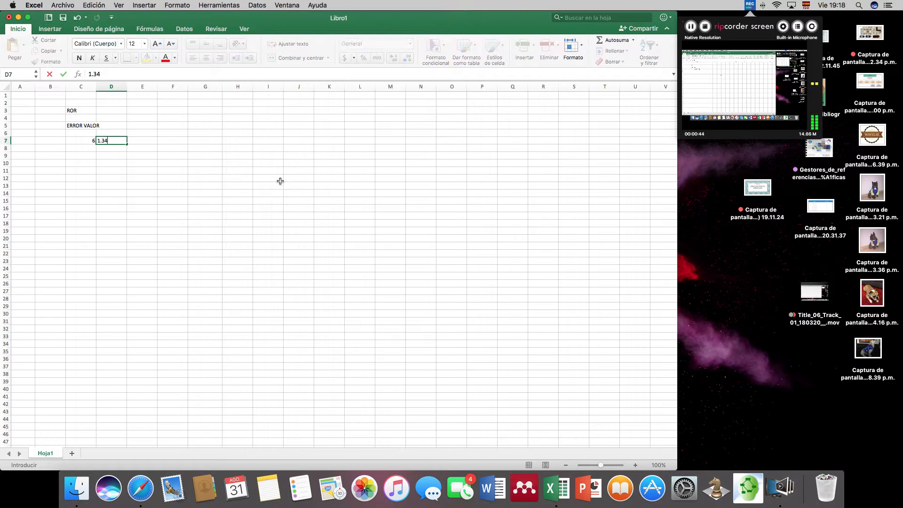
key(Right)
- Multiply the two row 7 values with the formula =C7*D7 in cell E7, and check cell D7
text(=)
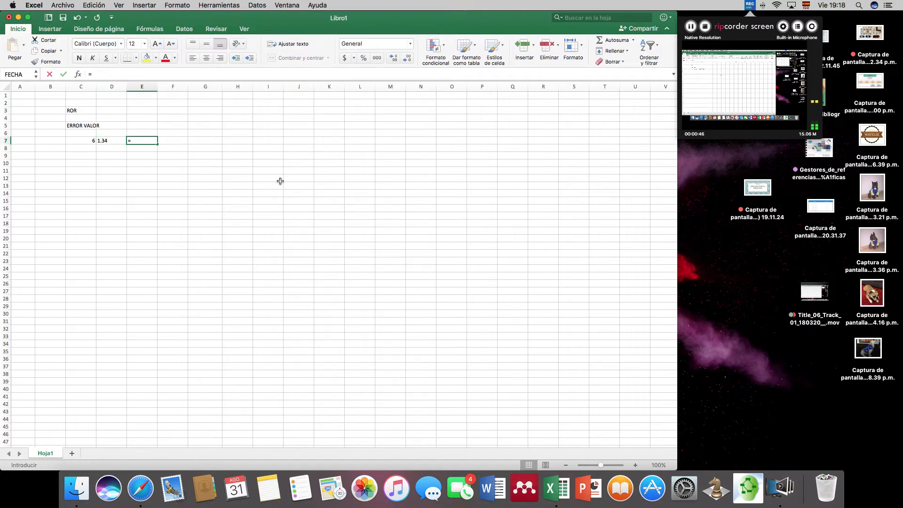
click(80, 141)
text(*)
click(118, 140)
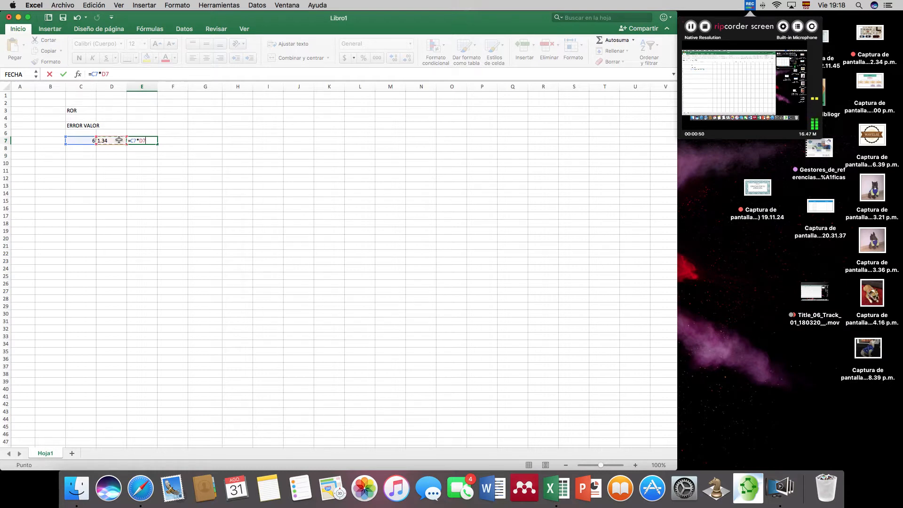
key(Return)
click(155, 143)
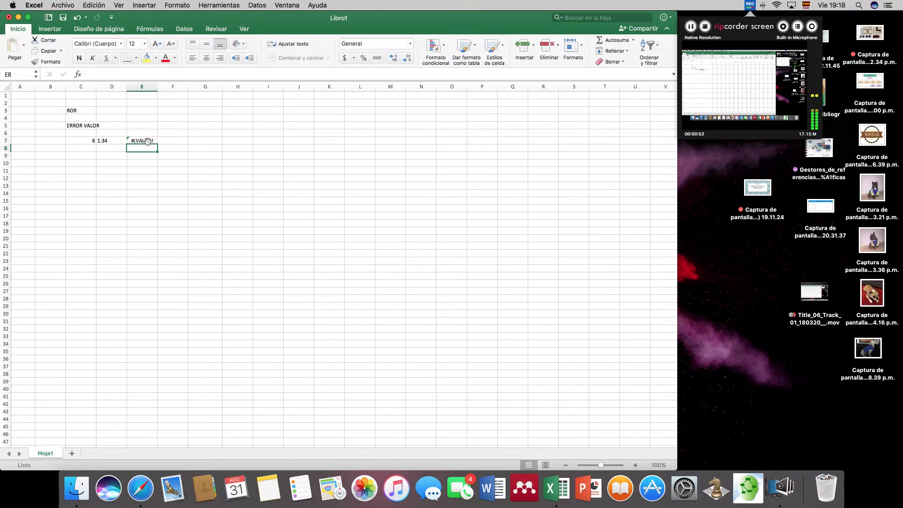
click(100, 141)
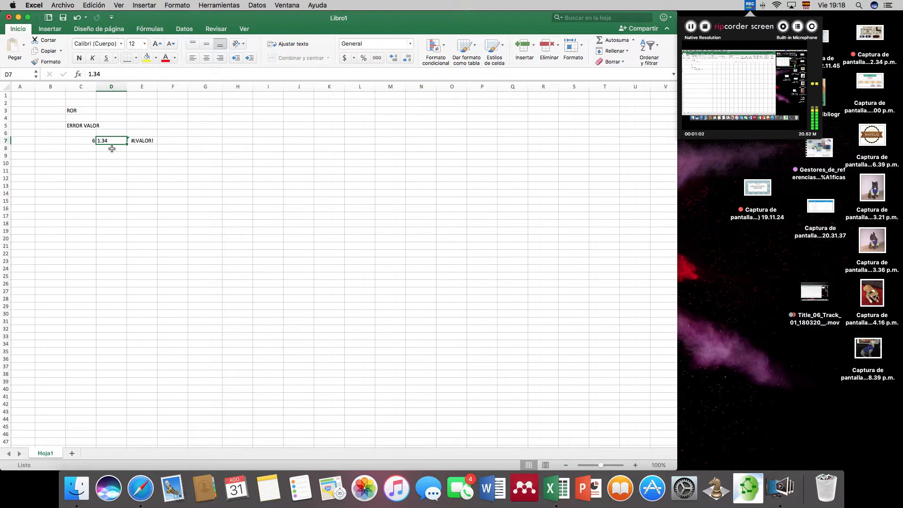
- Enter 76 in cell C9 and the text HOLA in cell D9
click(93, 156)
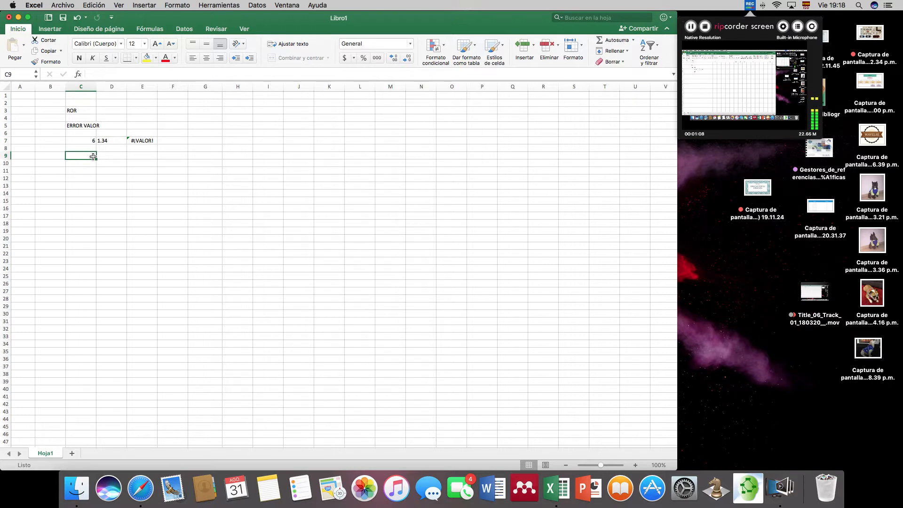
text(75)
key(Tab)
text(HOLA)
key(Tab)
- Add the number and the text of row 9 with the formula =C9+D9 in cell E9
text(=)
click(83, 157)
text(+)
click(117, 155)
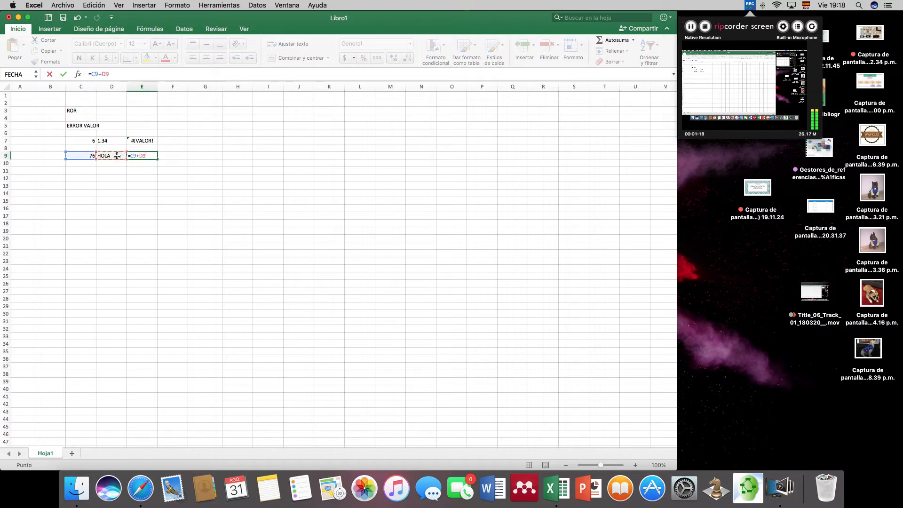
key(Return)
- Examine the contents of cells C9 and D9 and the formula in E9 to trace the error's cause
click(151, 155)
click(140, 170)
click(107, 157)
click(87, 155)
click(115, 157)
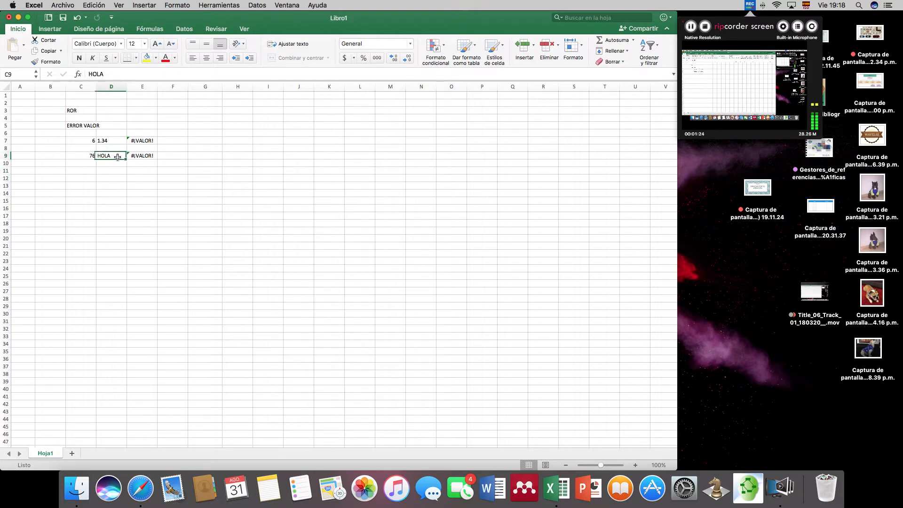
click(85, 156)
click(114, 156)
click(151, 156)
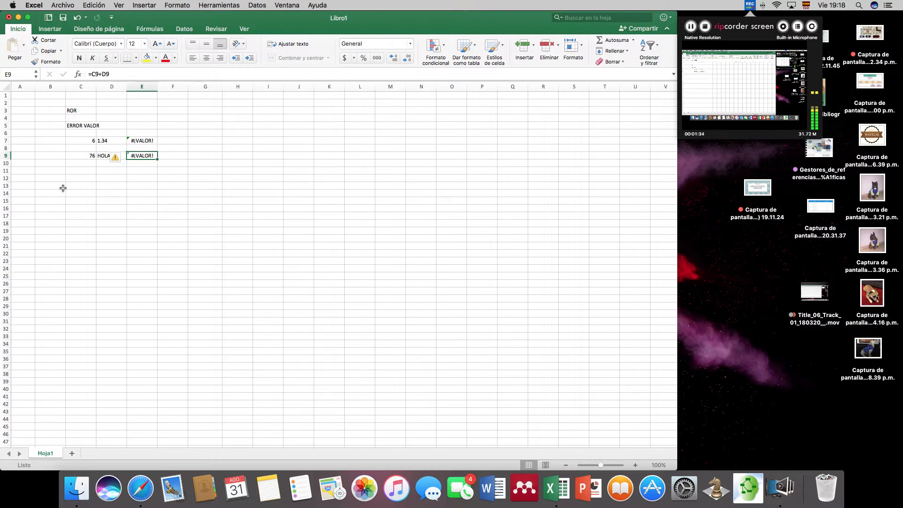
- Enter the heading ERROR NOMBRE in cell C15, below the ERROR VALOR examples
scroll(97, 209, down, 3)
scroll(97, 209, down, 3)
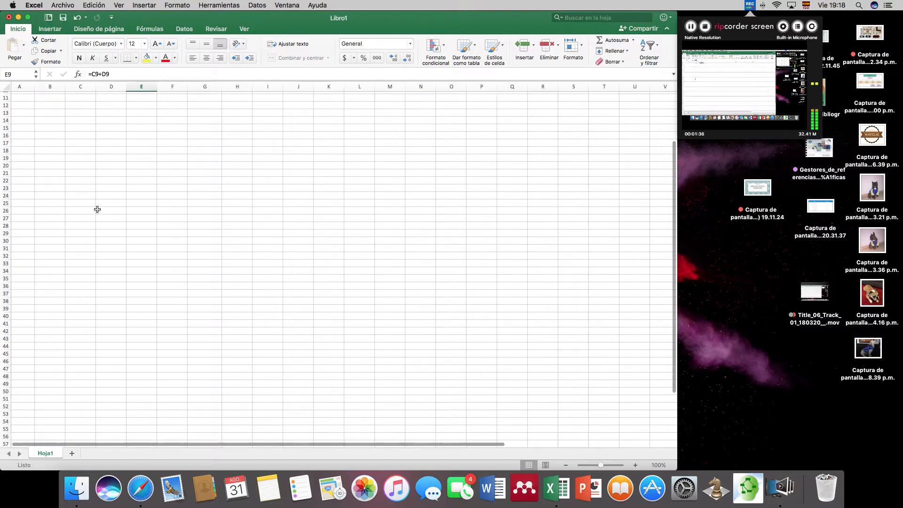
click(87, 128)
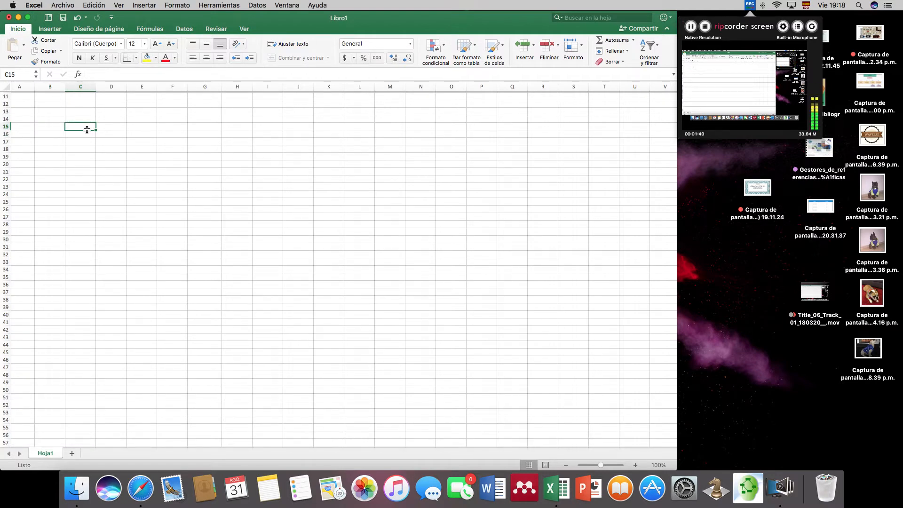
text(ERROR NOMBRE)
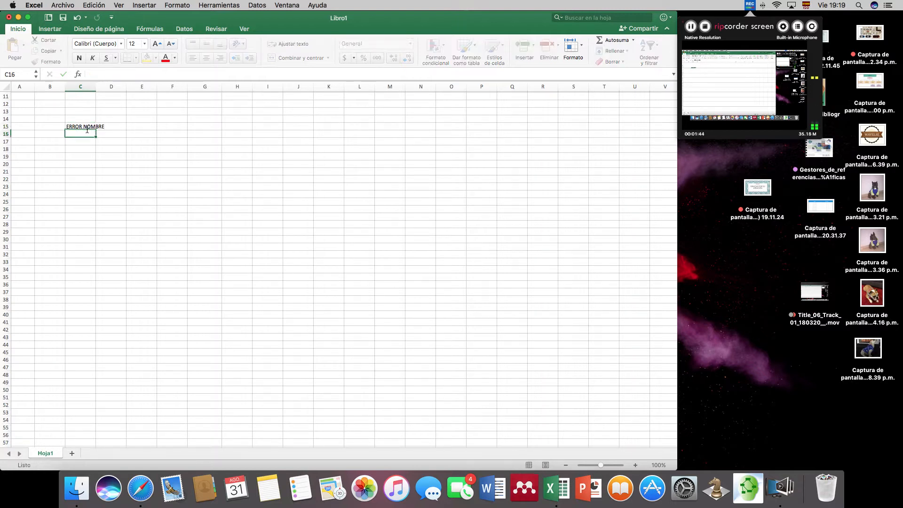
key(Return)
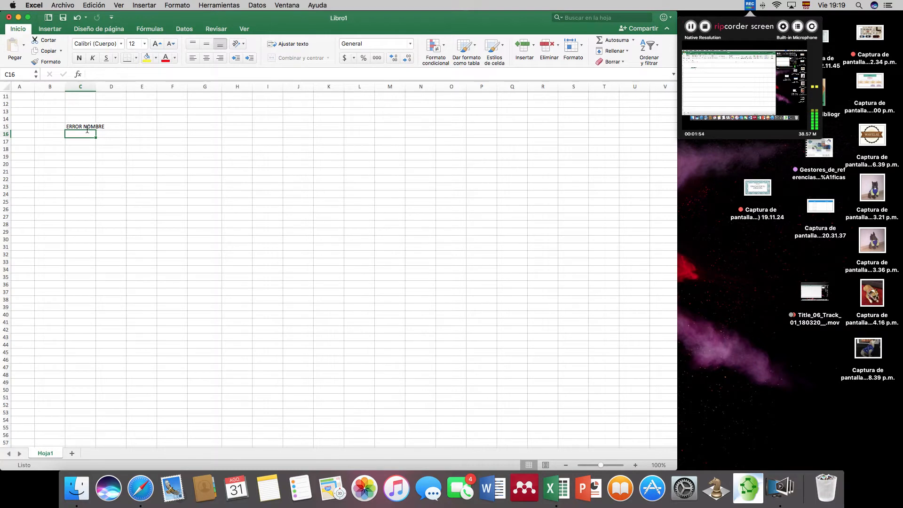
- Enter 34, 89 and 45 in cells C17, D17 and E17
key(Return)
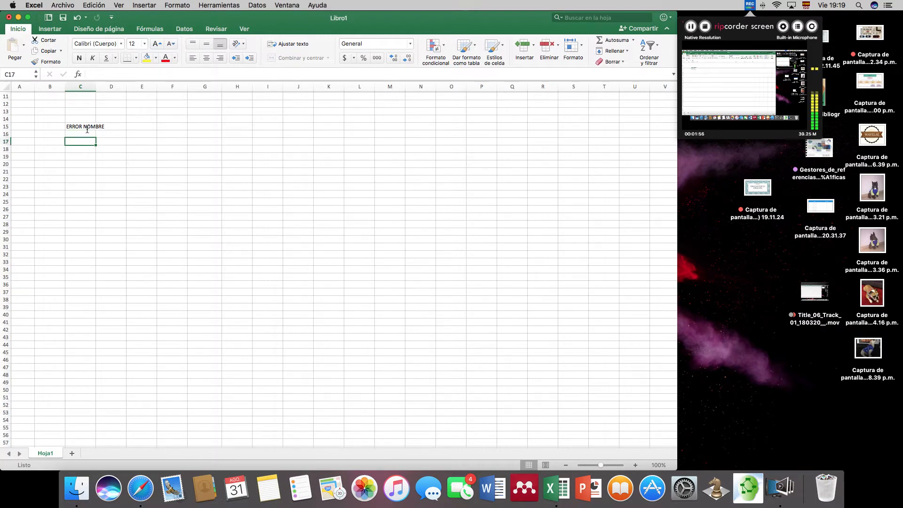
text(34)
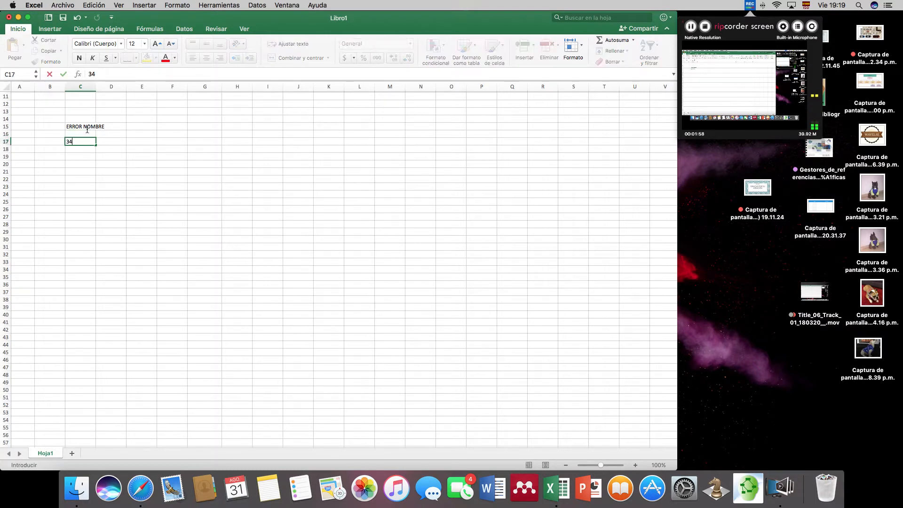
key(Tab)
text(89)
key(Tab)
text(45)
key(Tab)
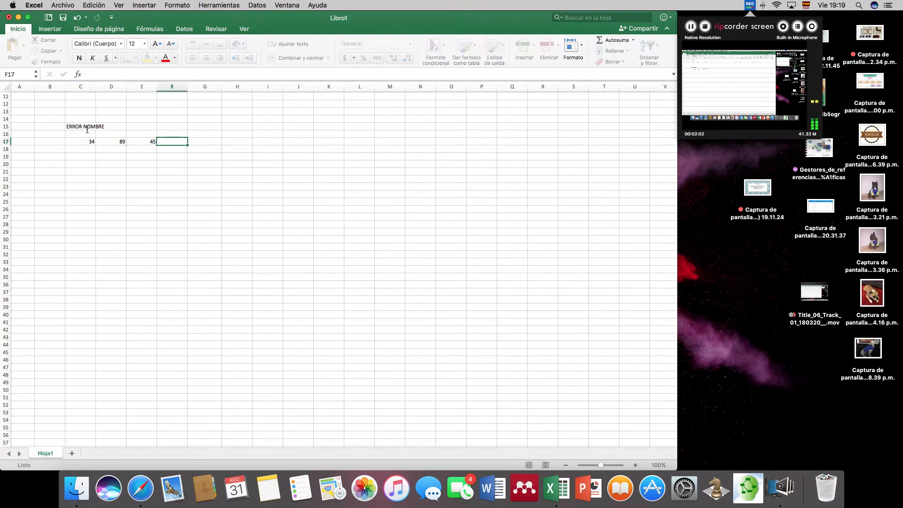
- Enter the incomplete function =SUM in cell F17 and select that cell to review it
text(=)
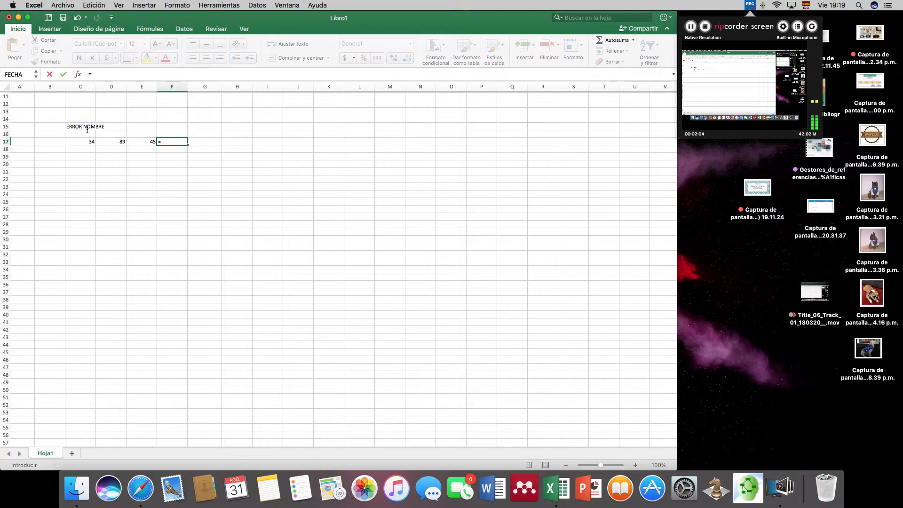
text(SUM)
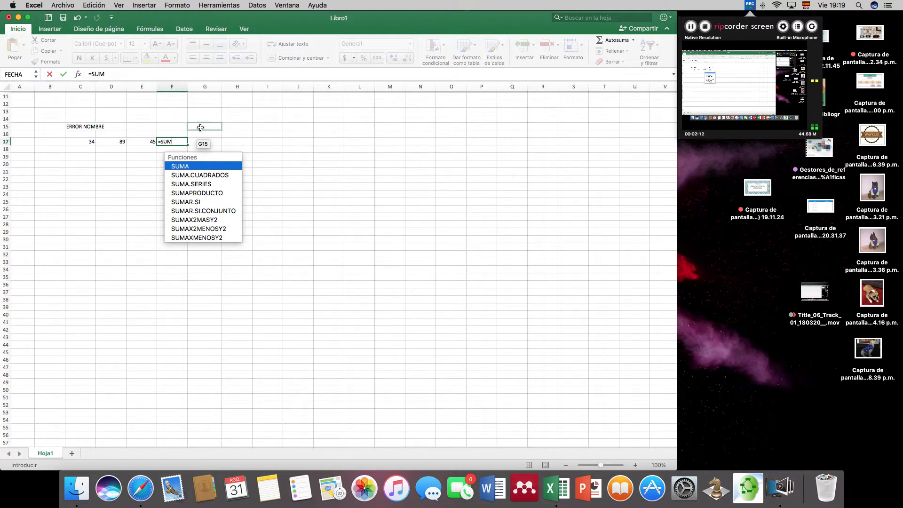
key(Return)
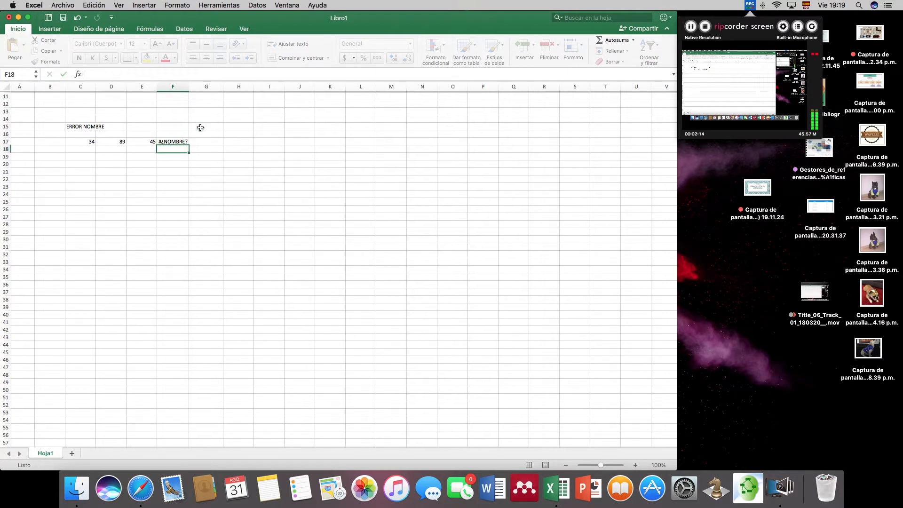
click(173, 141)
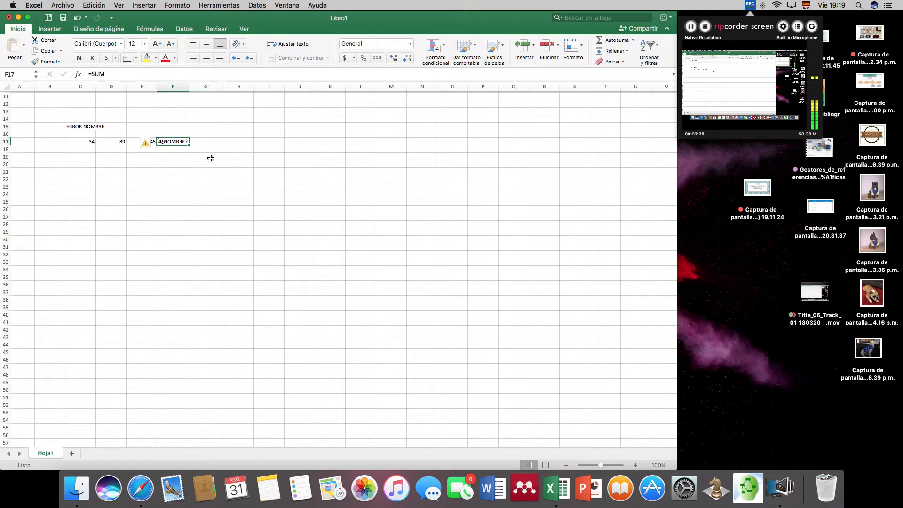
- Enter the formula =IG(C17+D17), using a nonexistent function name, in cell F19 and reselect the cell to review it
click(168, 156)
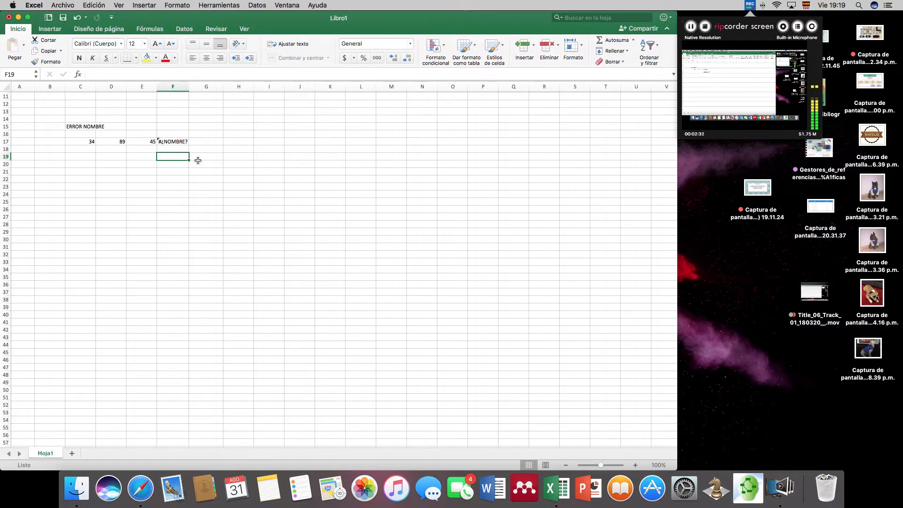
text(=)
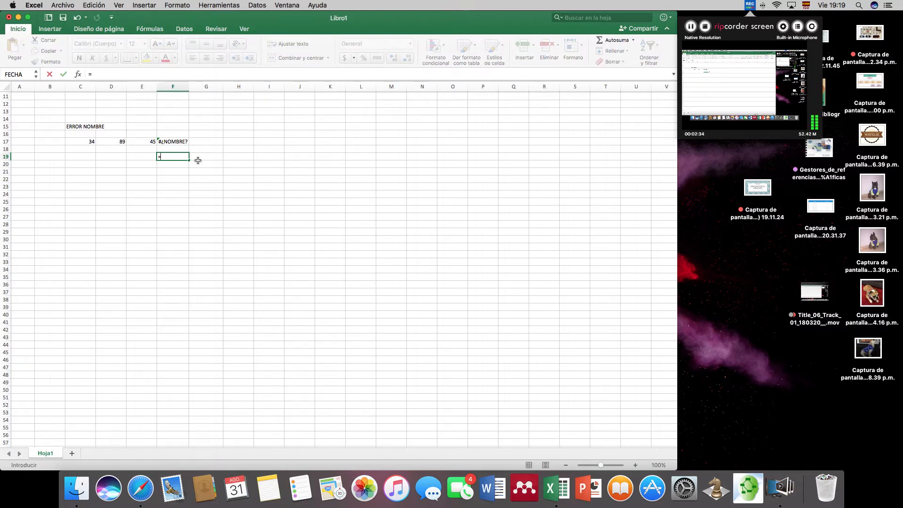
text(I)
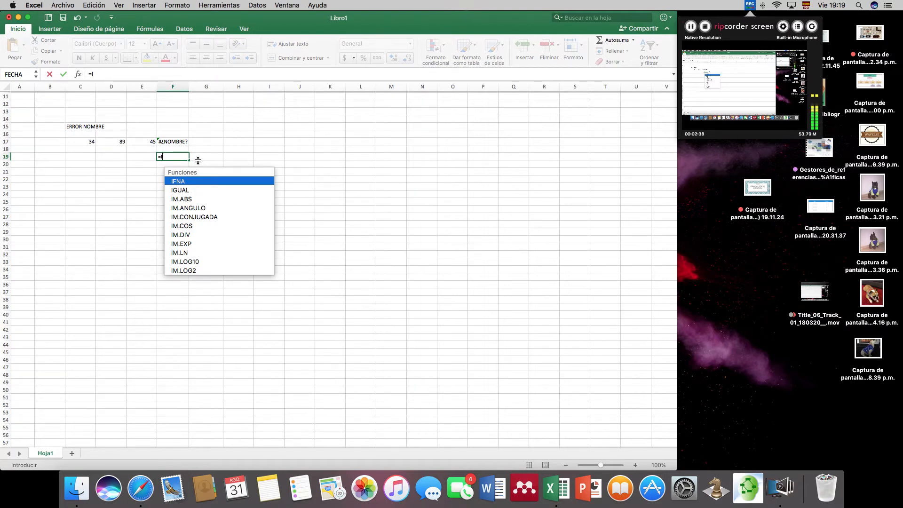
text(G()
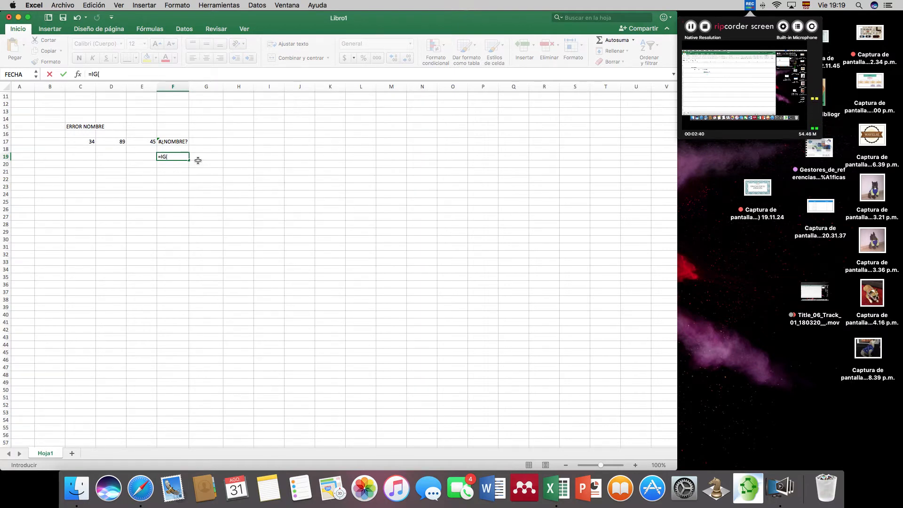
click(87, 142)
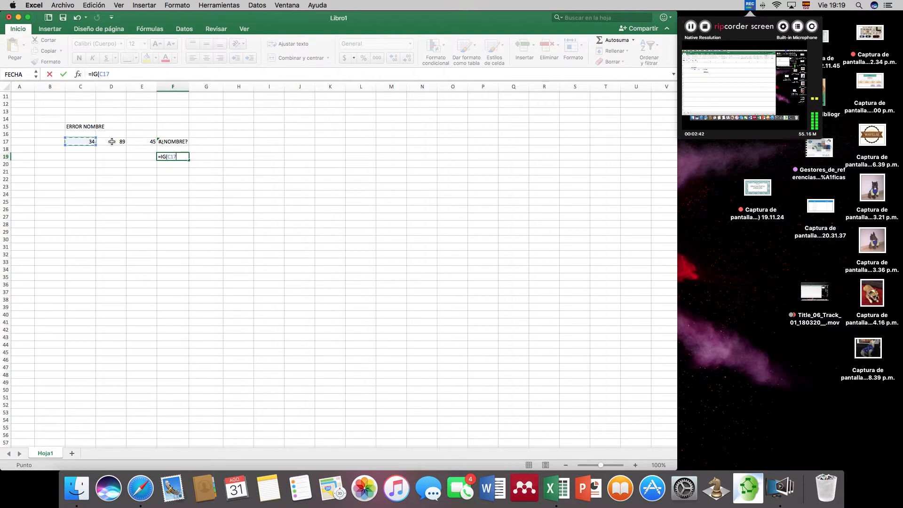
text(+)
click(122, 142)
text(=)
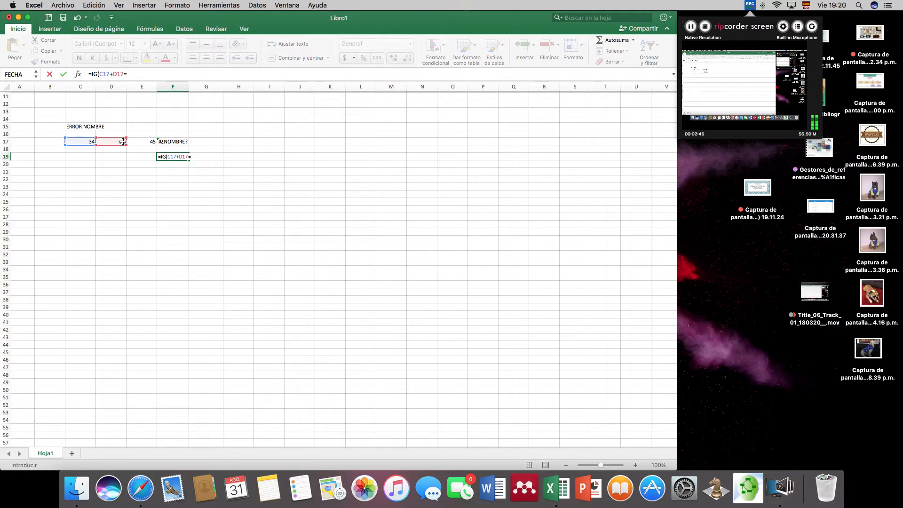
key(Return)
click(183, 155)
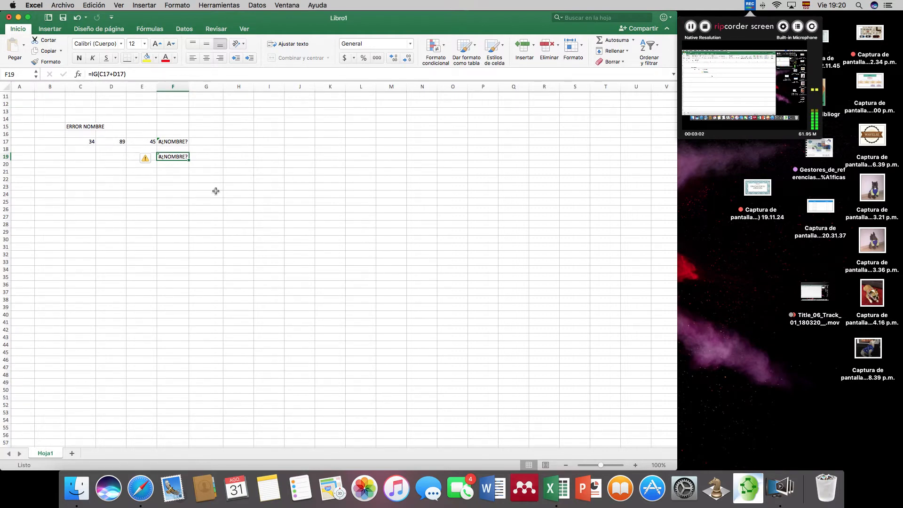
- Enter the heading ERROR DIV in cell D22, below the ERROR NOMBRE examples
scroll(216, 190, down, 5)
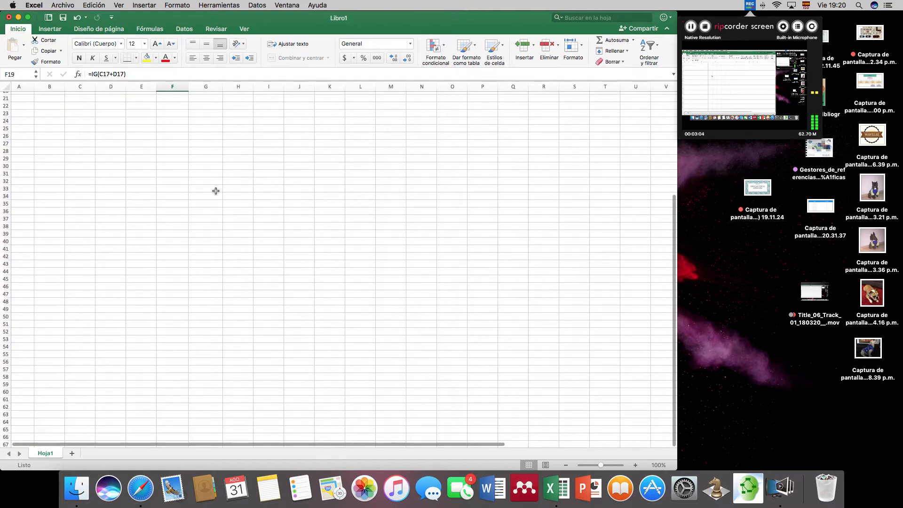
click(98, 107)
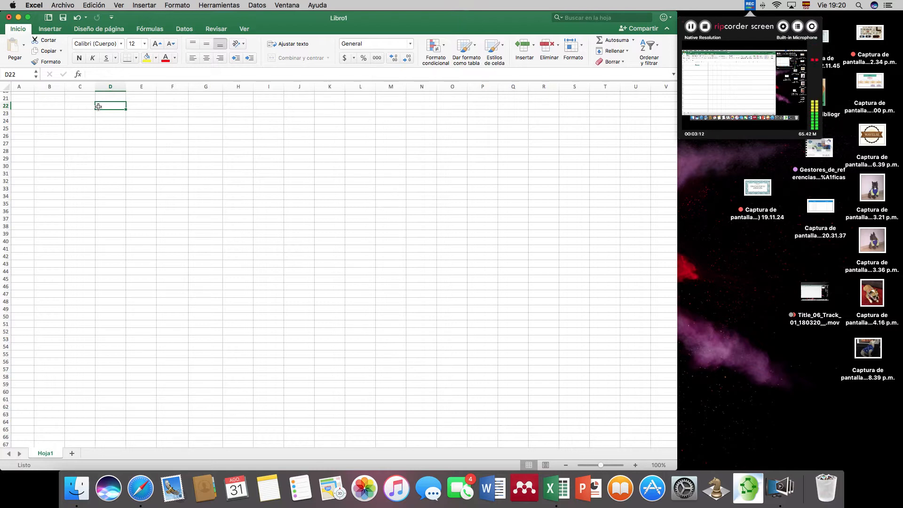
text(ERROR)
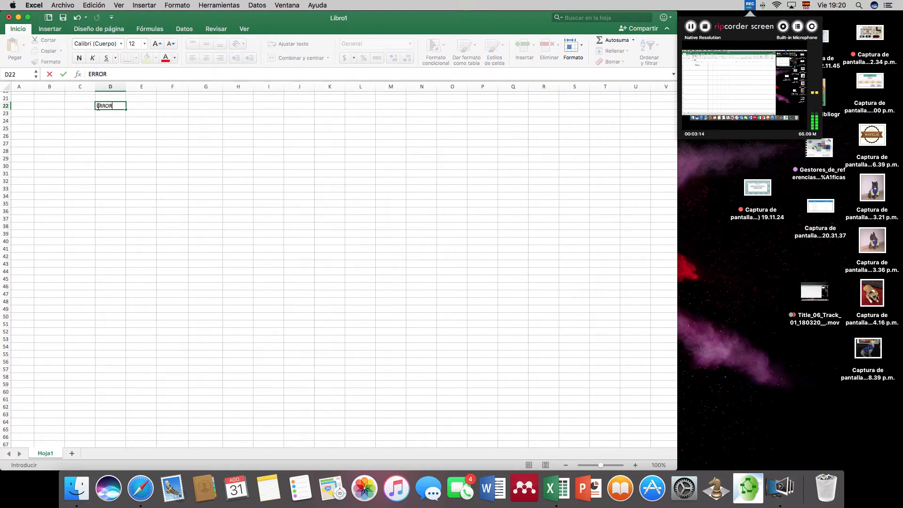
text( DIV)
key(Return)
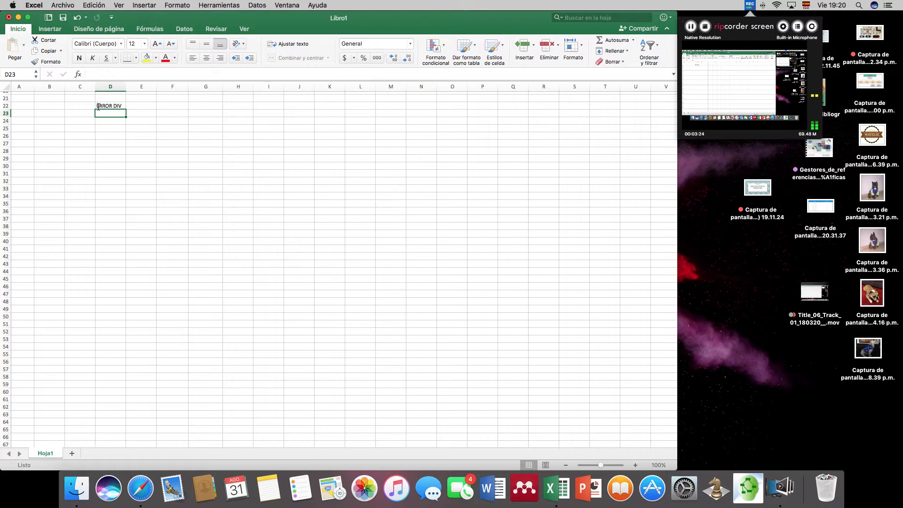
- Enter 34 in cell D24 and 0 in cell E24
click(113, 123)
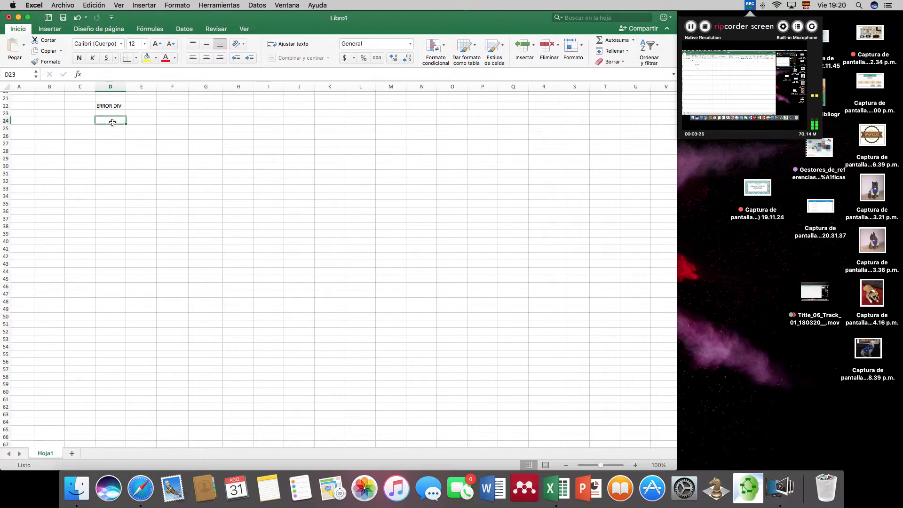
text(34)
key(Tab)
text(0)
key(Tab)
- Enter the formula =D24/E24 in cell F24, then review that cell and its zero divisor
text(=)
click(117, 122)
text(/)
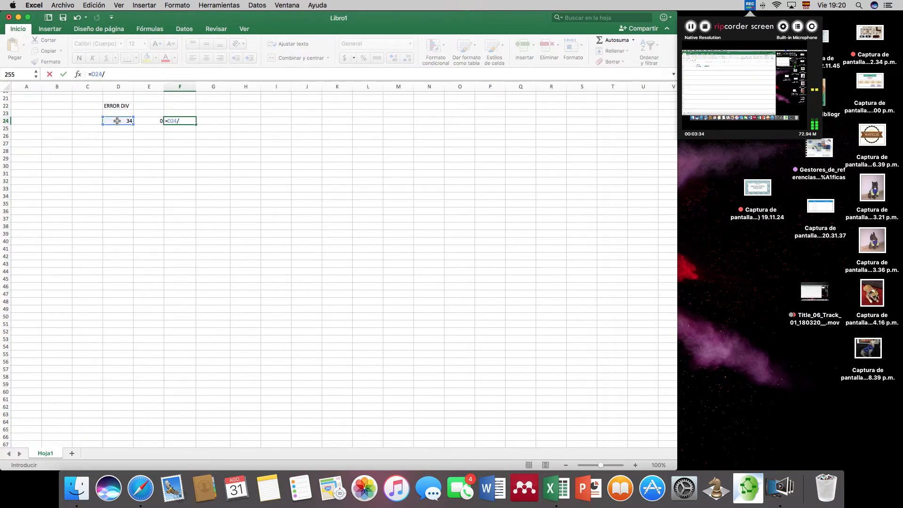
click(151, 122)
key(Return)
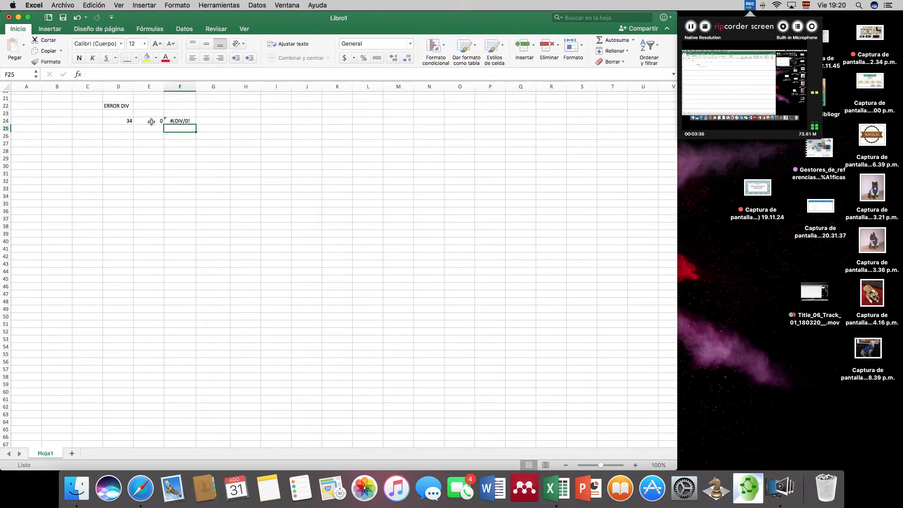
click(188, 122)
click(186, 131)
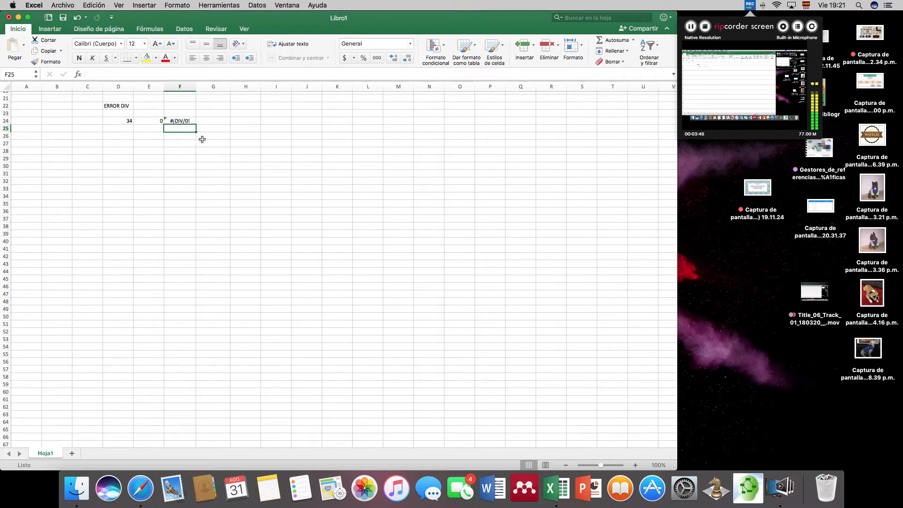
click(150, 121)
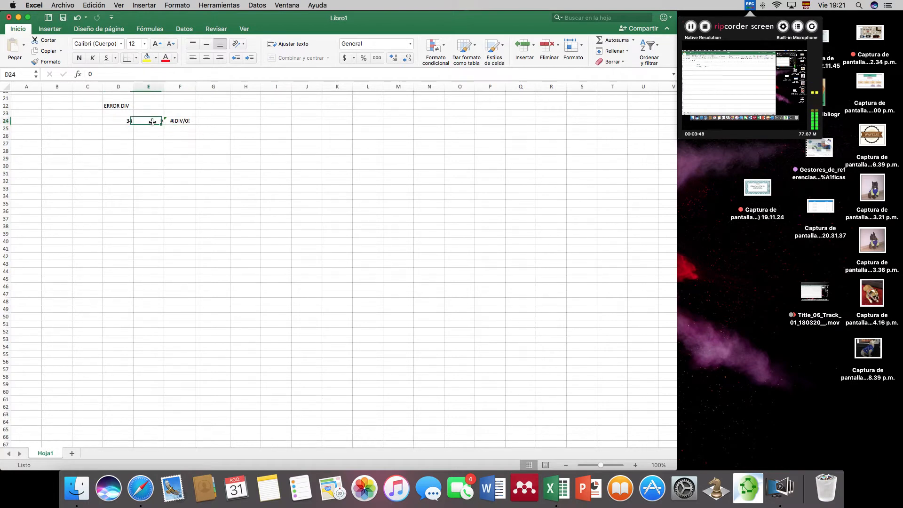
- Enter the formula =D24/E25 in cell F25 to divide by an empty cell, and reselect it for review
click(184, 128)
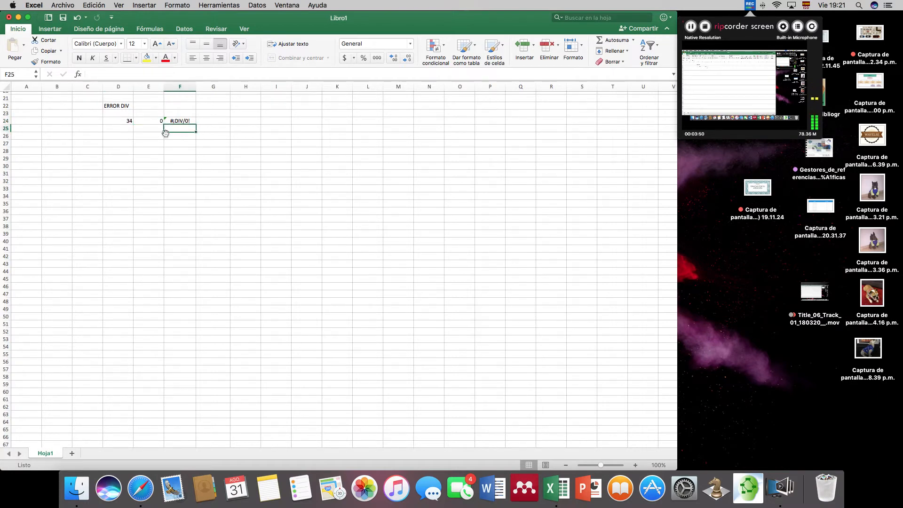
text(=)
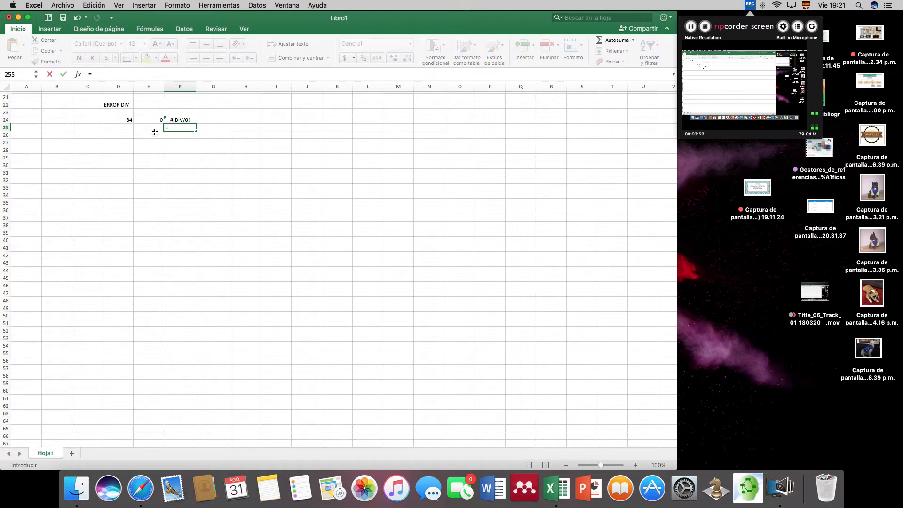
click(120, 120)
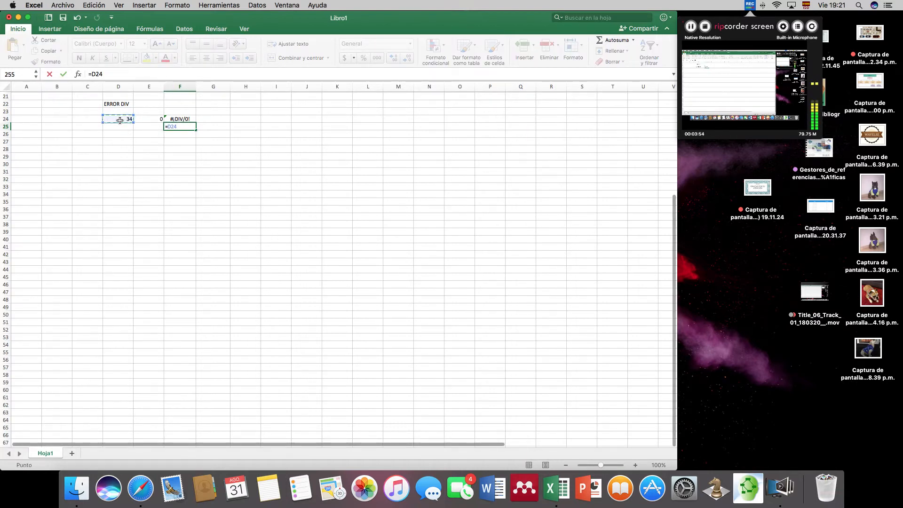
text(/)
click(152, 127)
key(Return)
click(182, 126)
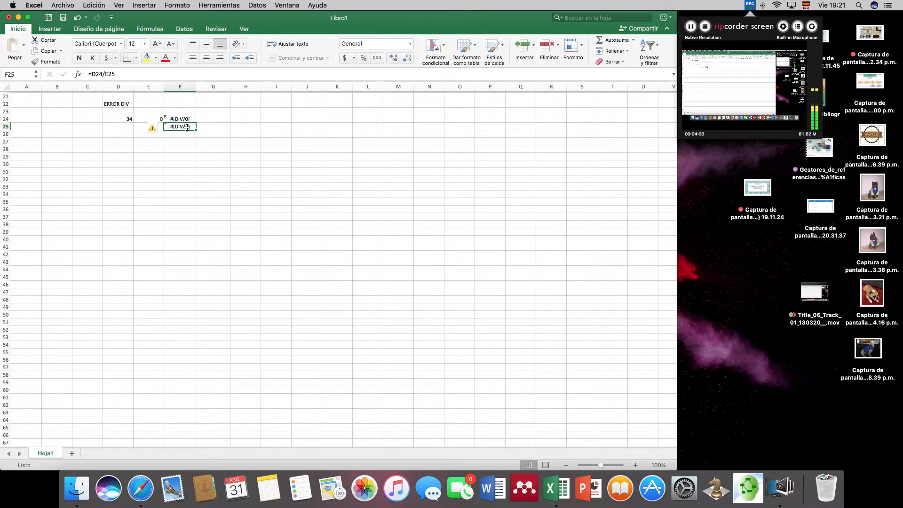
click(188, 135)
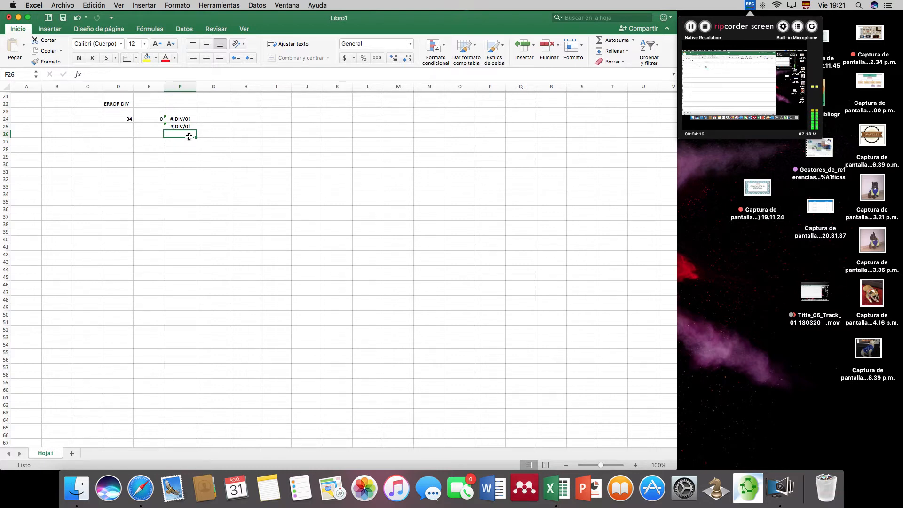
- Enter the heading ERROR NUM in cell E29, below the ERROR DIV examples
scroll(244, 164, down, 5)
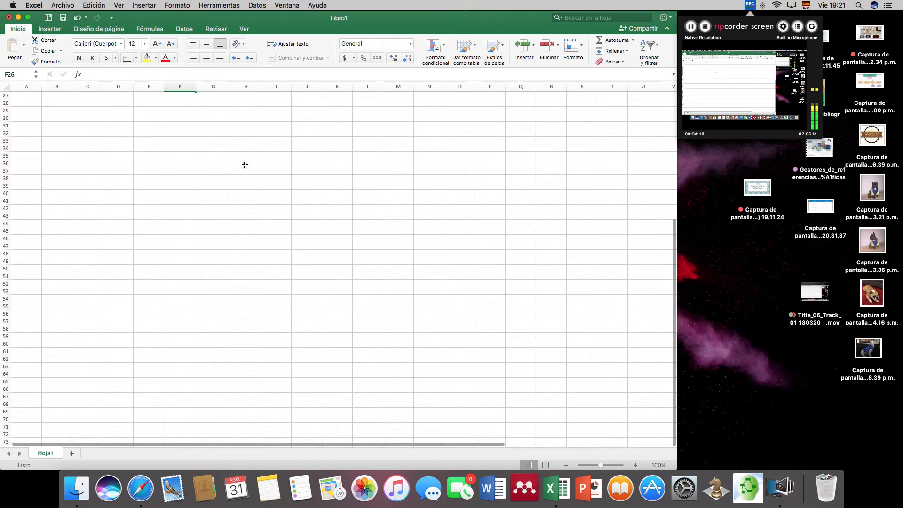
click(143, 110)
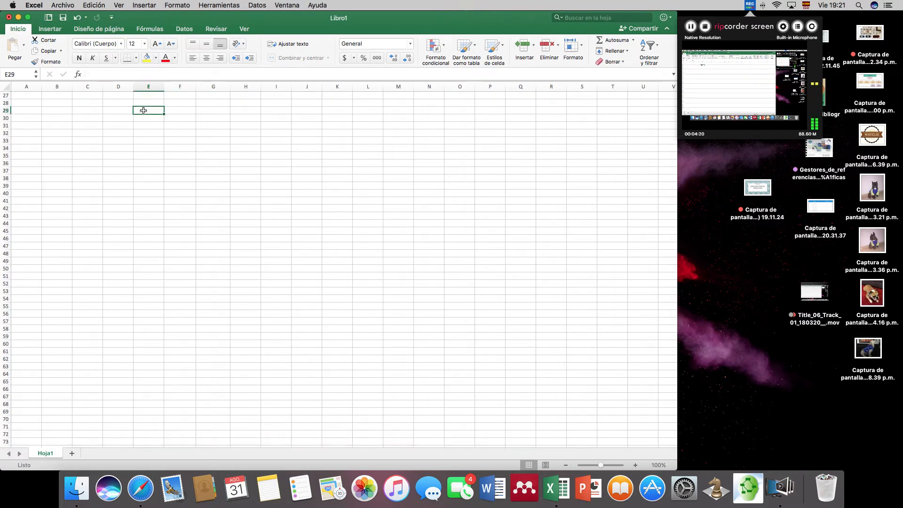
text(ERROR NUM)
key(Return)
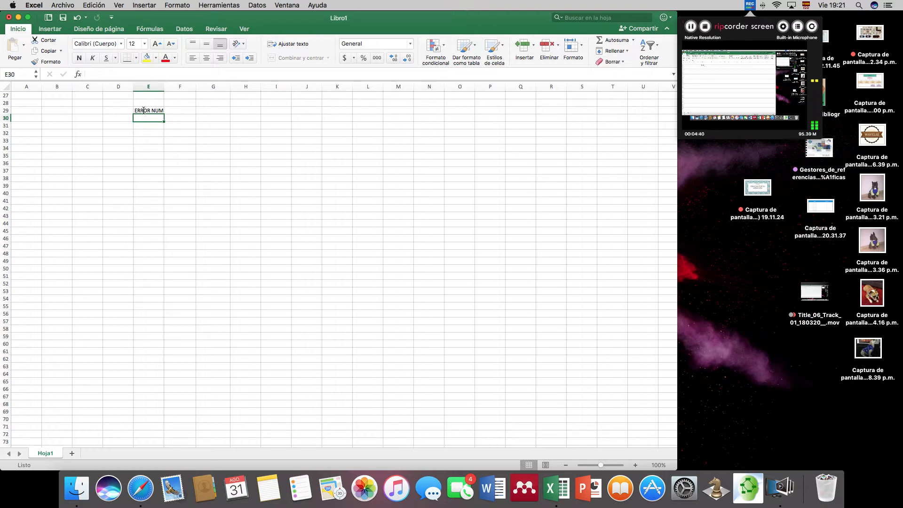
- Enter -4 in cell E31 as the sample negative number
click(153, 125)
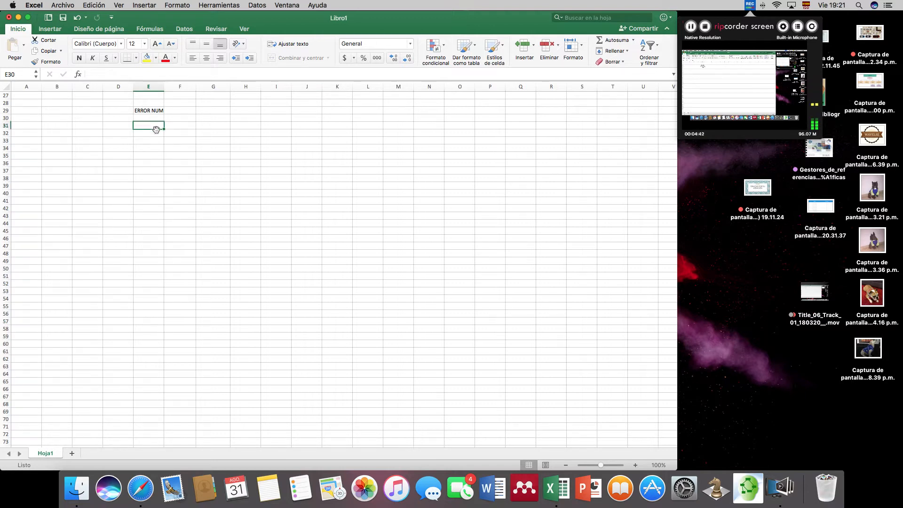
text(-4)
key(Tab)
- Enter the square root formula =RAIZ(E31) in cell F31 and select that cell to review it
text(=RAIZ)
scroll(183, 130, down, 1)
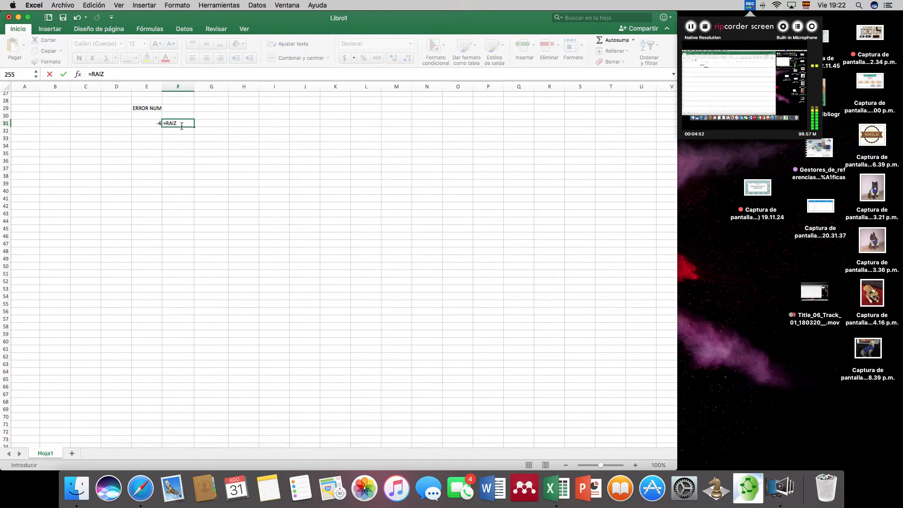
key(BackSpace)
key(BackSpace)
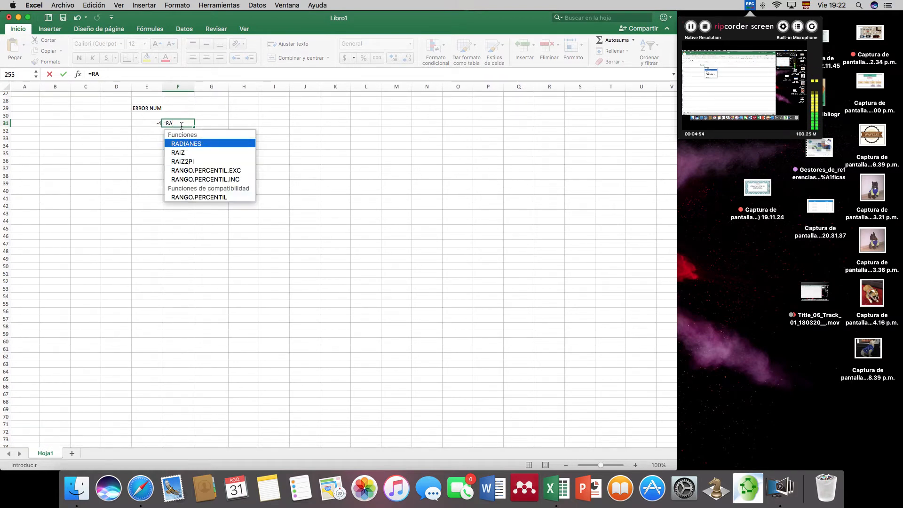
double_click(182, 153)
click(153, 124)
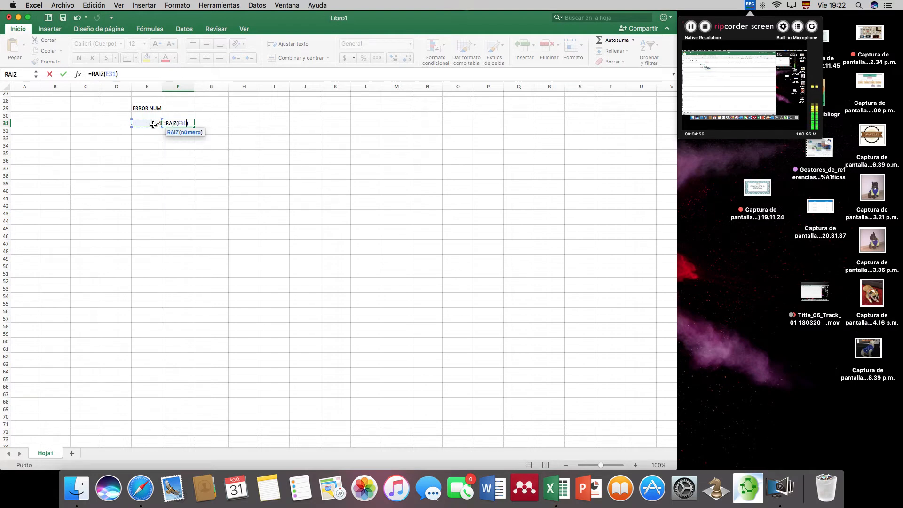
text())
key(Return)
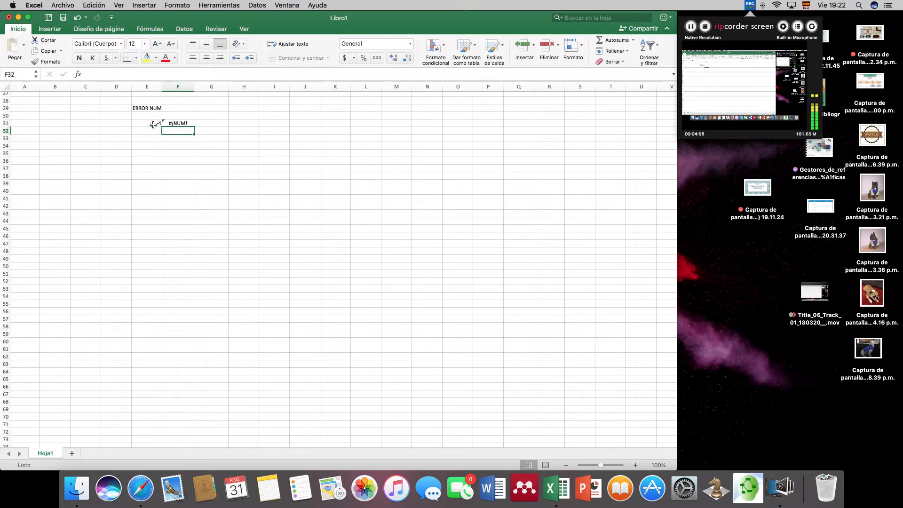
click(188, 123)
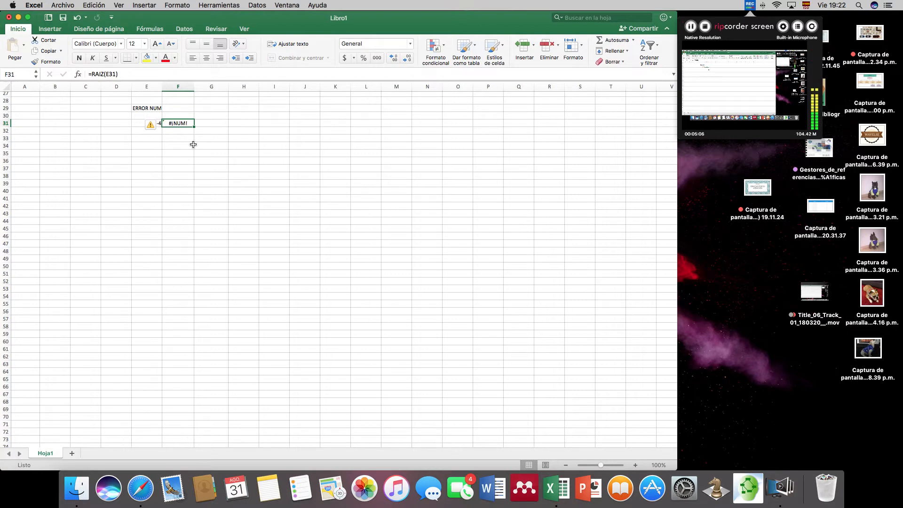
click(185, 131)
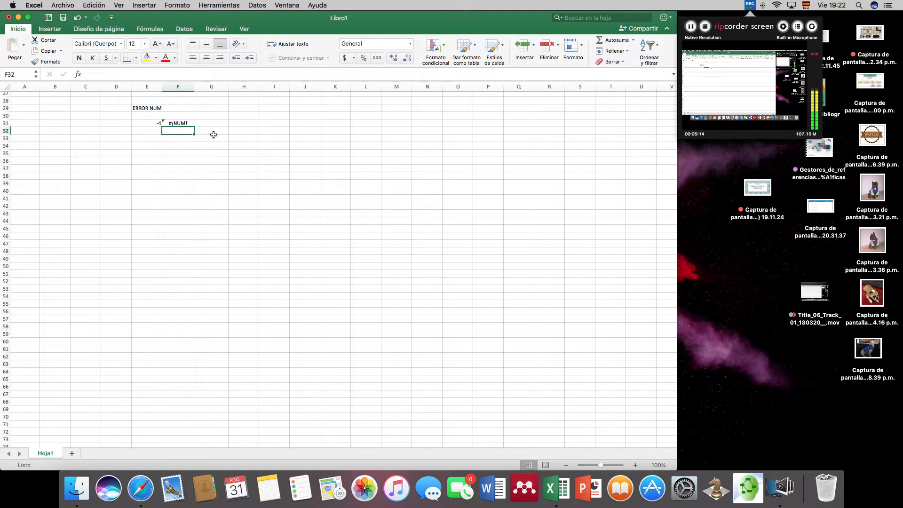
scroll(214, 135, down, 1)
click(157, 127)
text(3748273947)
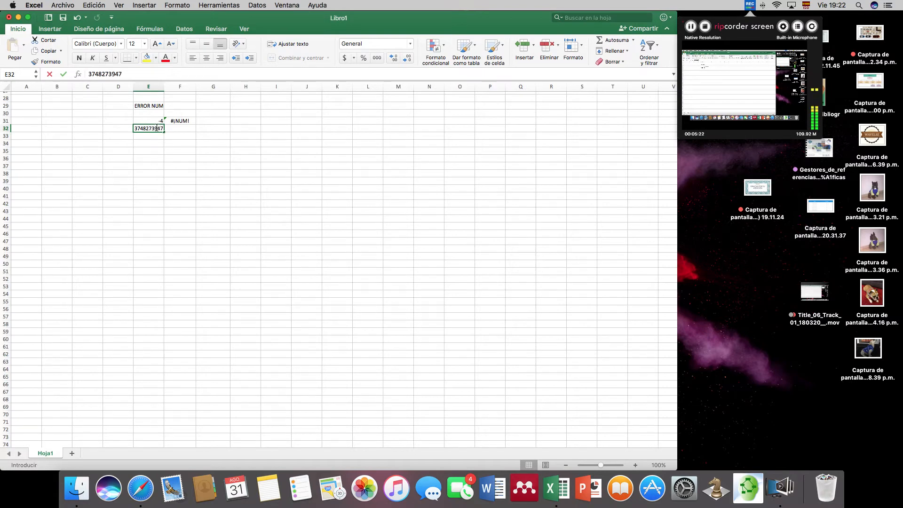
key(Tab)
text(92385758693)
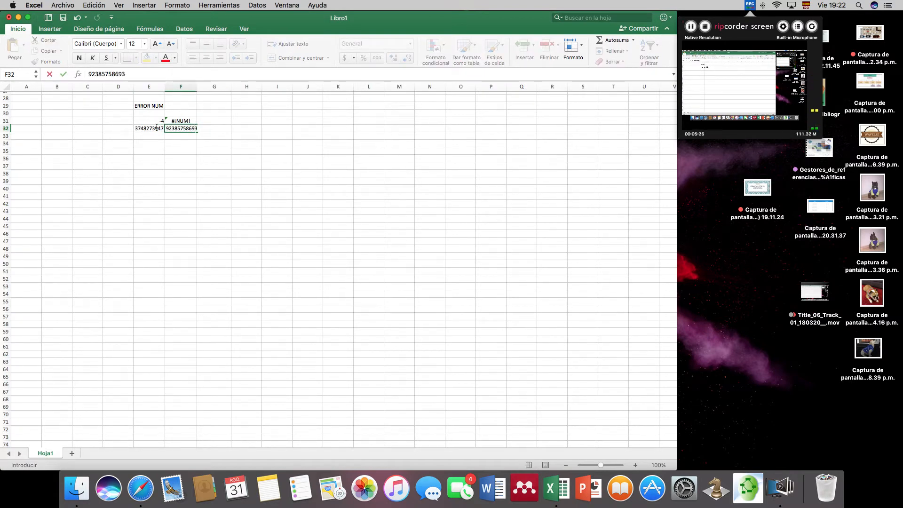
scroll(207, 132, down, 1)
scroll(207, 132, right, 1)
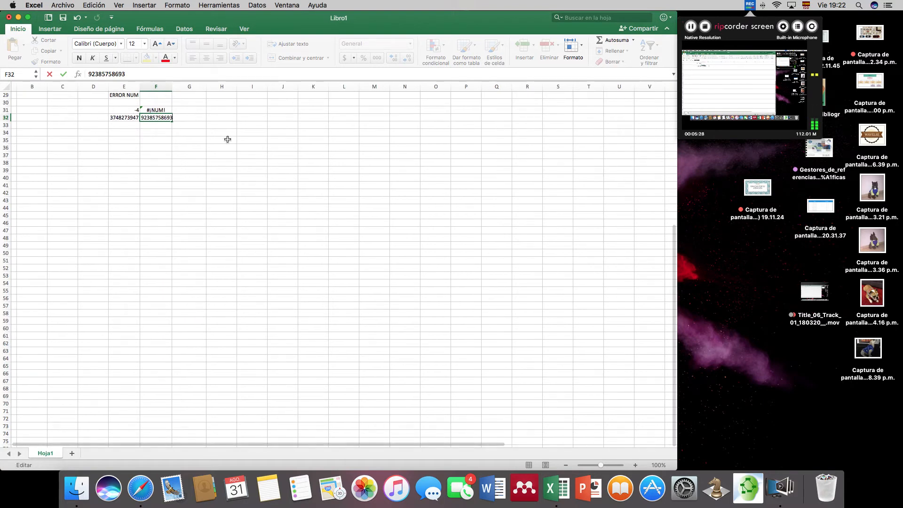
scroll(221, 137, up, 4)
scroll(221, 137, left, 1)
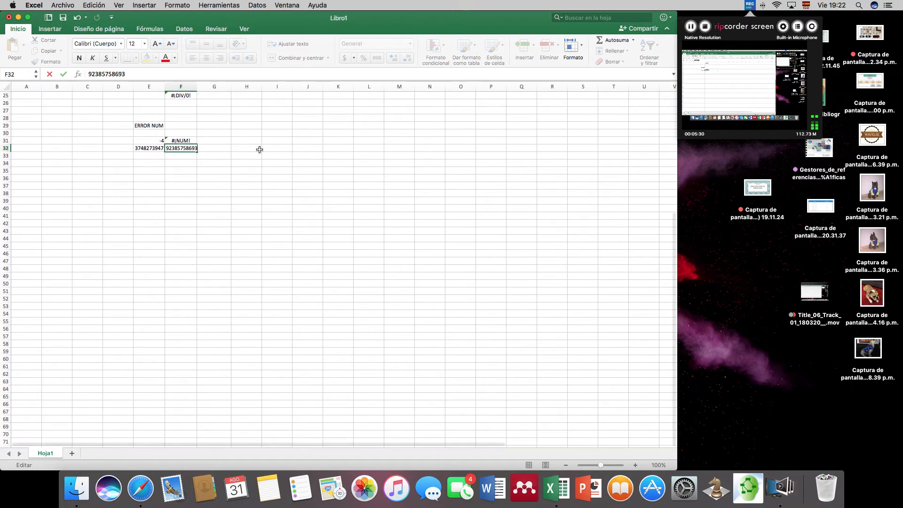
- Enter the power formula =E32^F32 in cell G32 and review it alongside the square root formula in F31
click(228, 150)
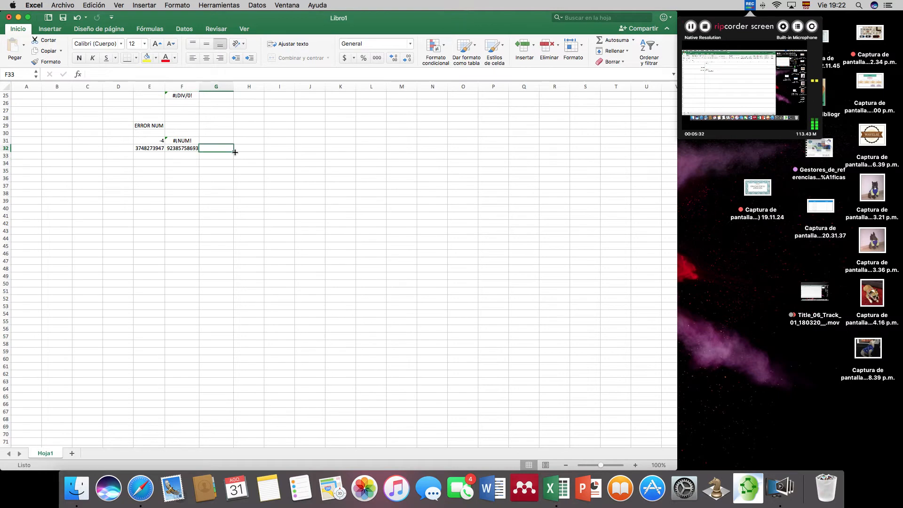
text(=)
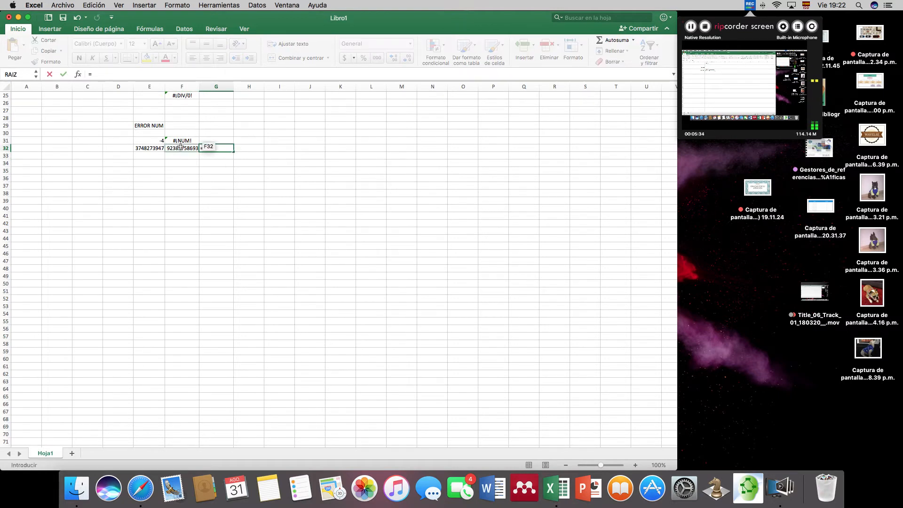
click(156, 149)
text(^)
click(195, 151)
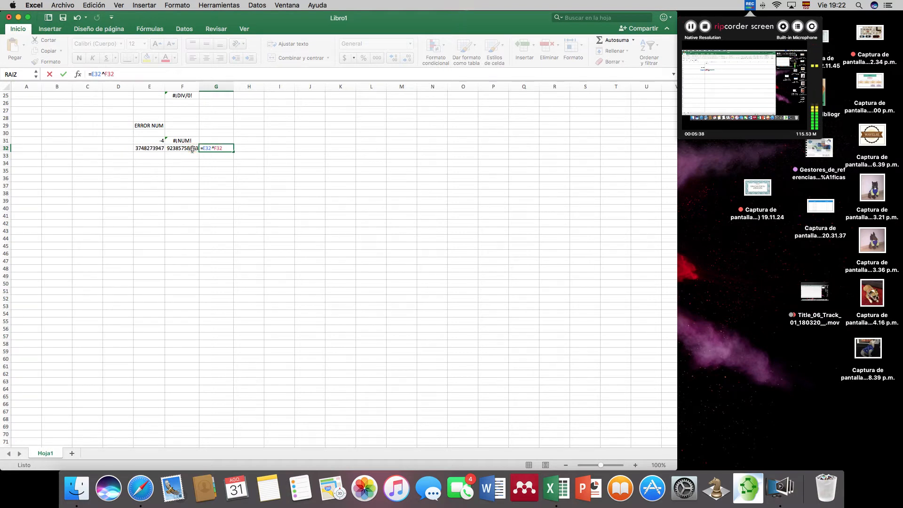
key(Return)
scroll(266, 149, right, 1)
click(207, 149)
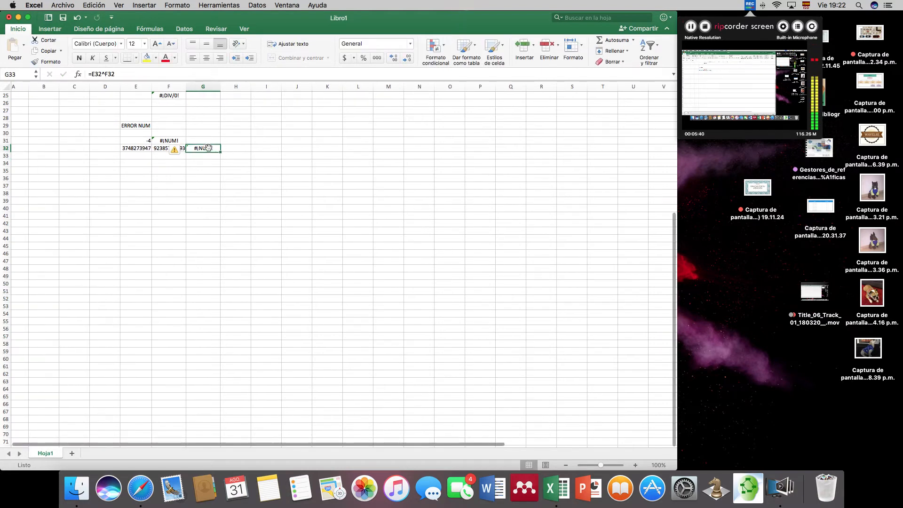
click(167, 139)
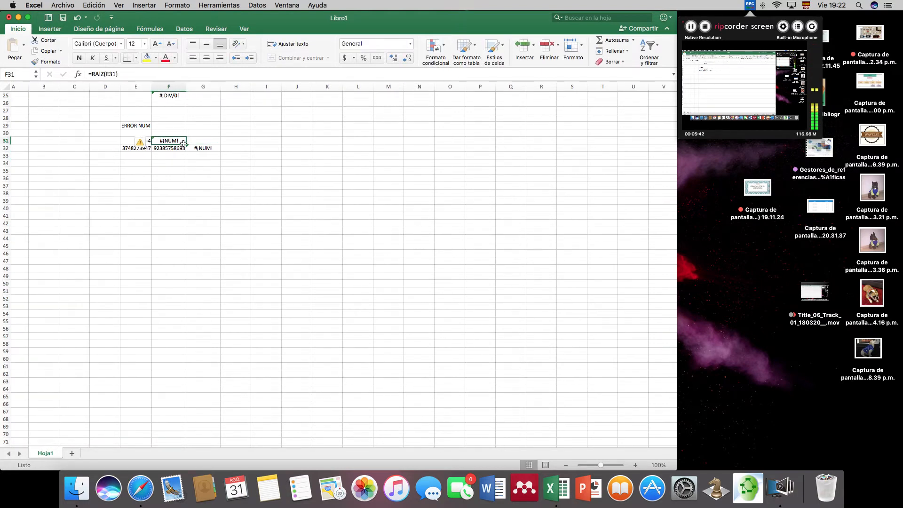
click(204, 148)
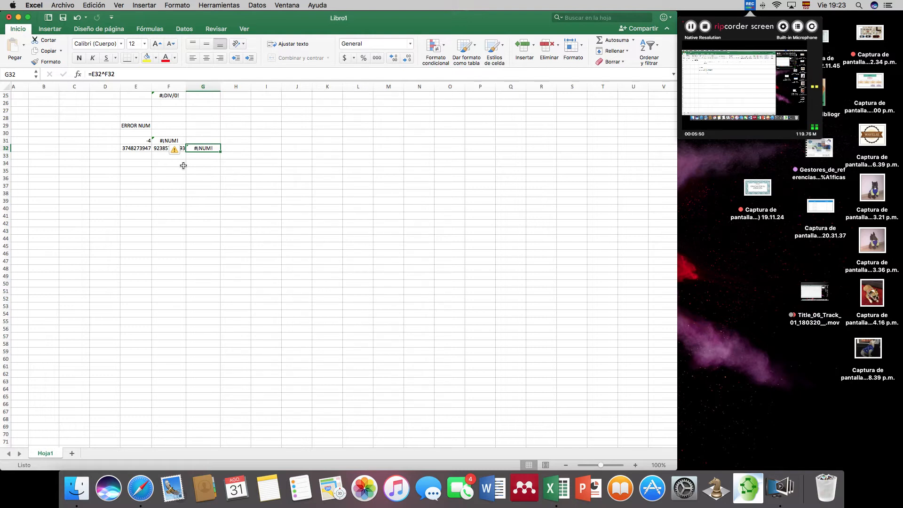
scroll(248, 193, down, 4)
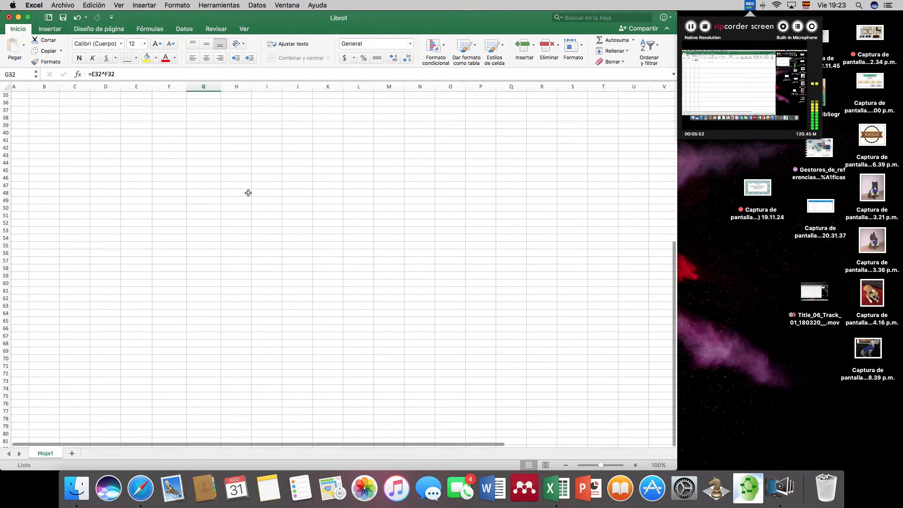
- Enter the label ERROR N/A in cell E36 as the heading for the not-available error example
click(146, 102)
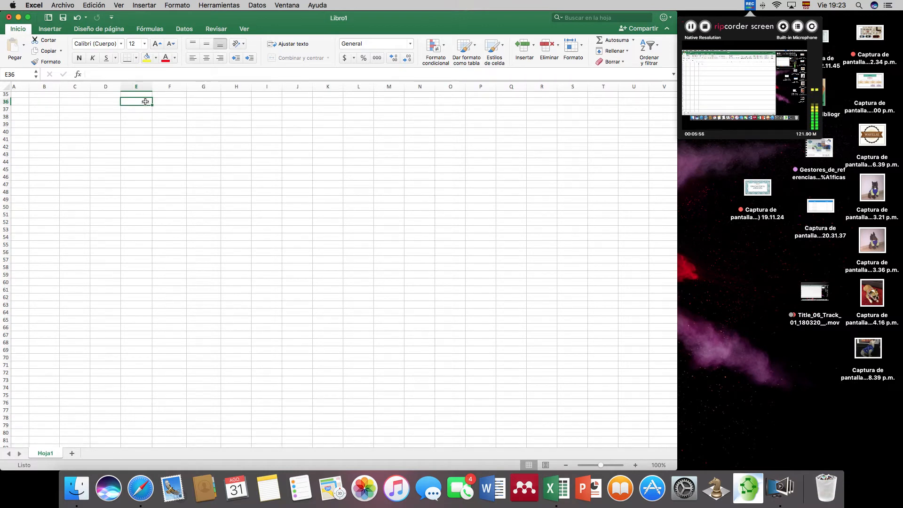
text(ERROR N)
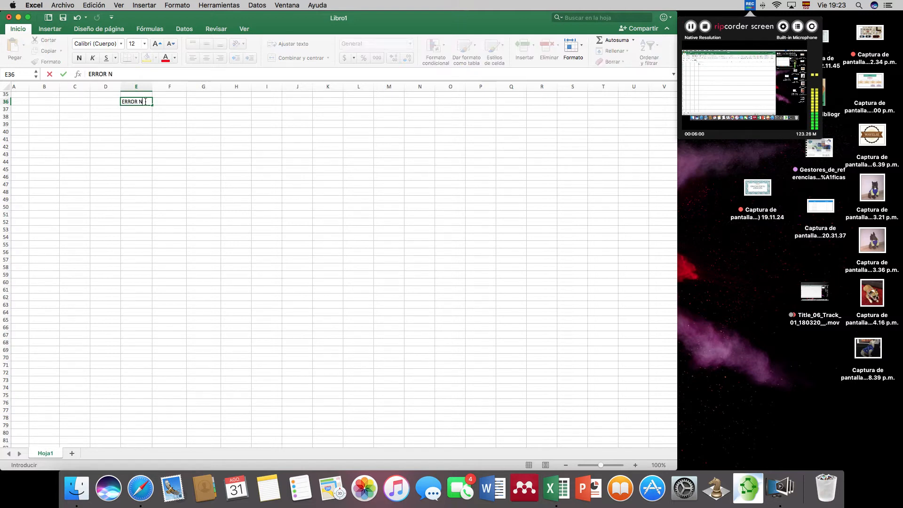
key(Return)
key(Return)
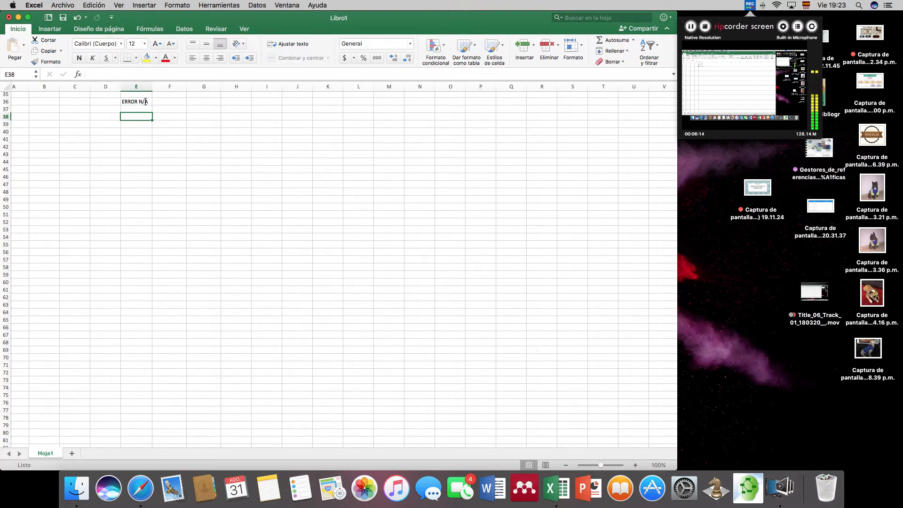
- Enter five sample surnames, one per row, in cells E38 to E42 under the ERROR N/A heading
text(PEREZ)
key(Return)
text(ARIAS)
key(Return)
text(CHAVES)
key(Return)
text(GARCIA)
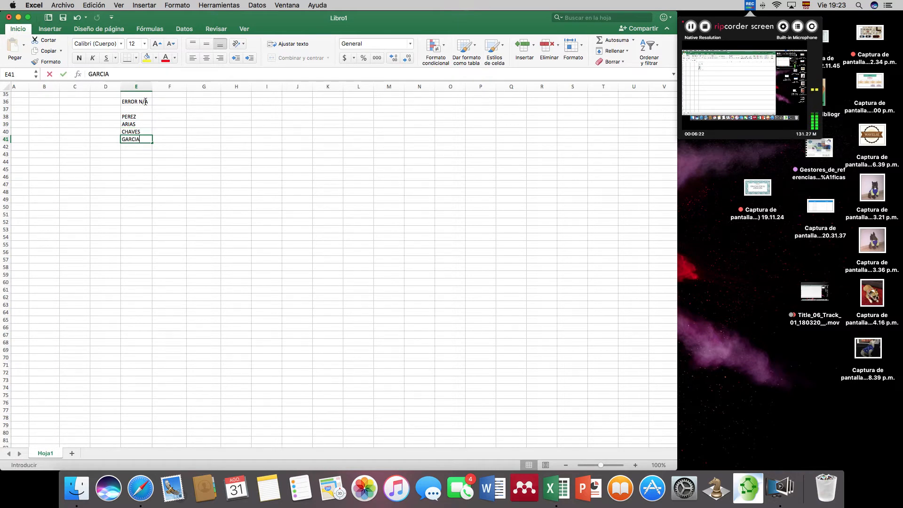
key(Return)
text(ROMERO)
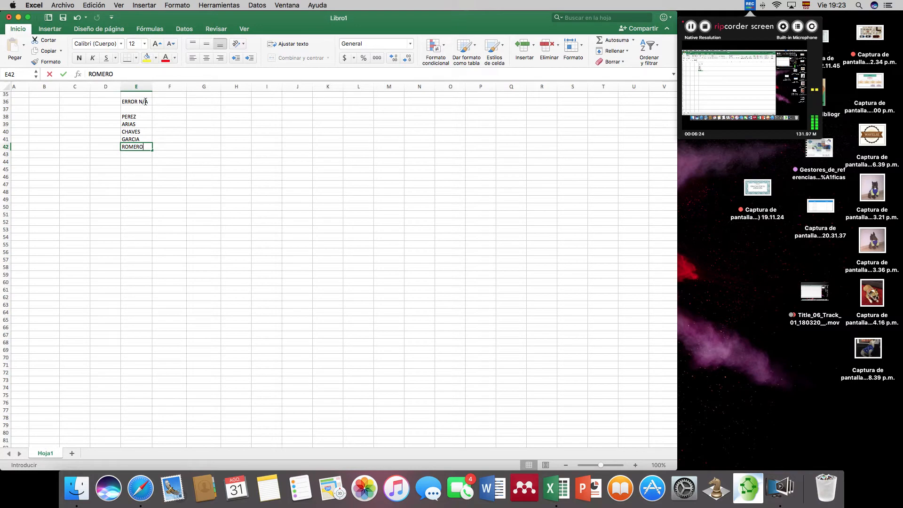
key(Return)
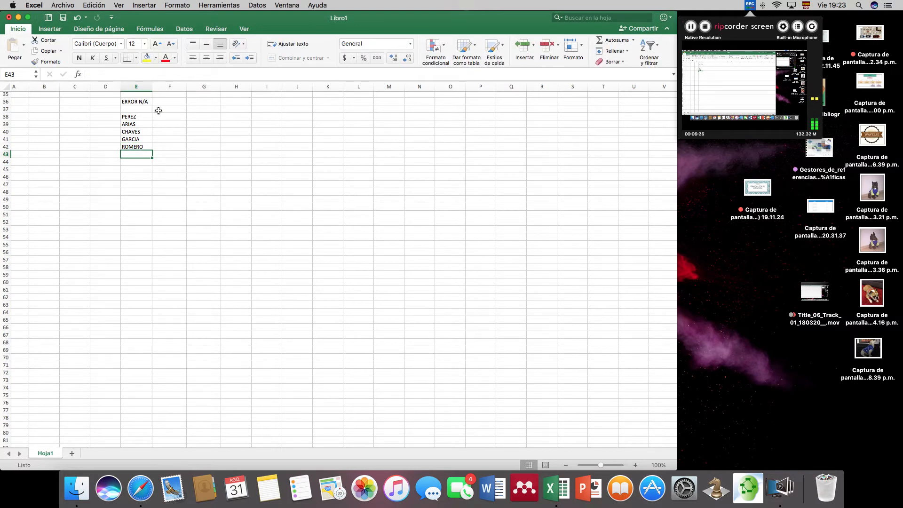
- Fill cells F38 to F42 beside the surnames with the series 100, 200, 300, 400 and 500
click(178, 117)
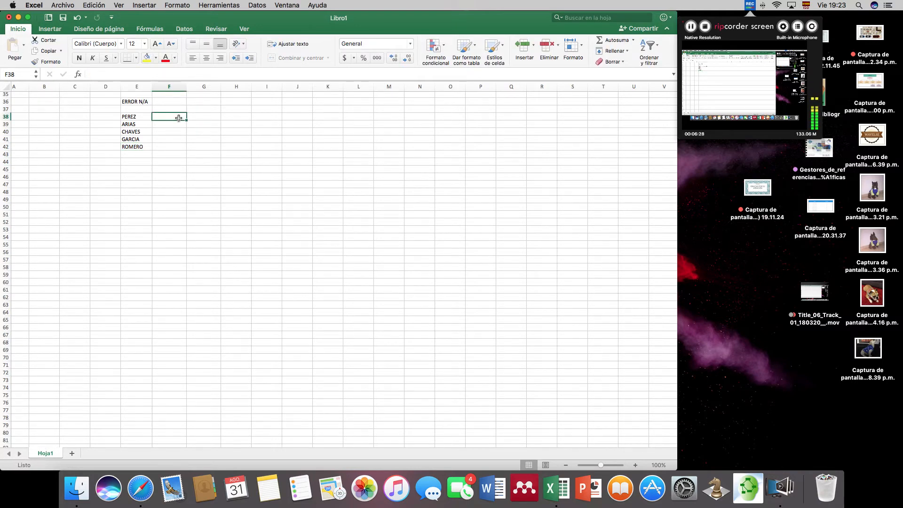
text(100)
drag(177, 121, 177, 126)
click(170, 116)
text(100)
key(Return)
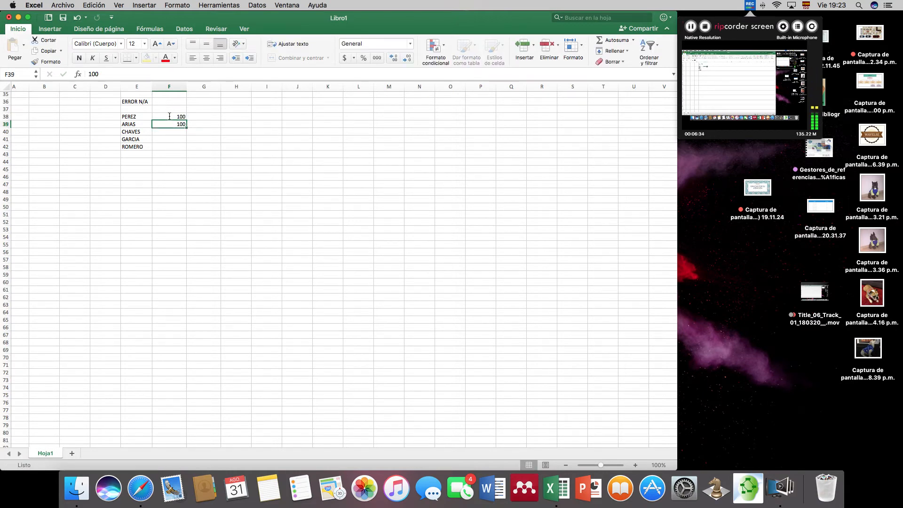
text(200)
key(Return)
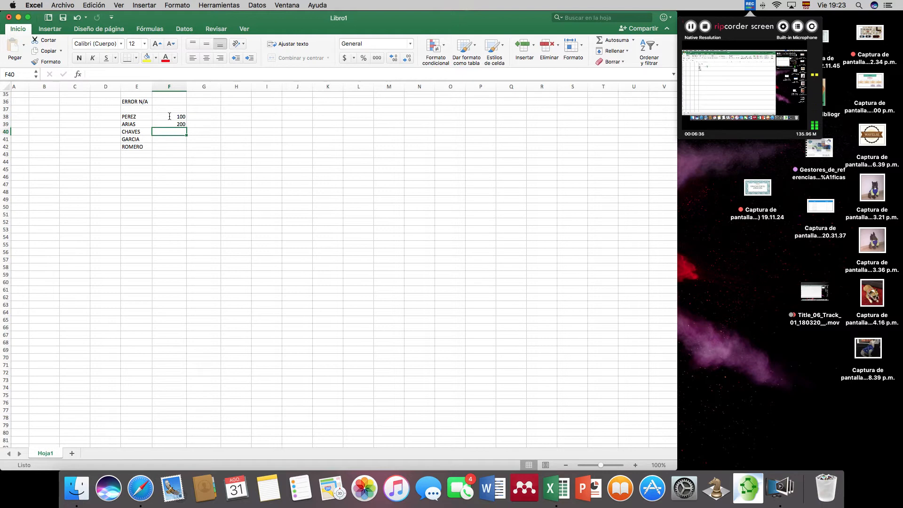
text(300)
key(Return)
drag(169, 117, 210, 148)
- Enter the lookup formula =BUSCARH(H38;E38:E42;F38:F42) in cell I38 and select that cell to review it
click(237, 115)
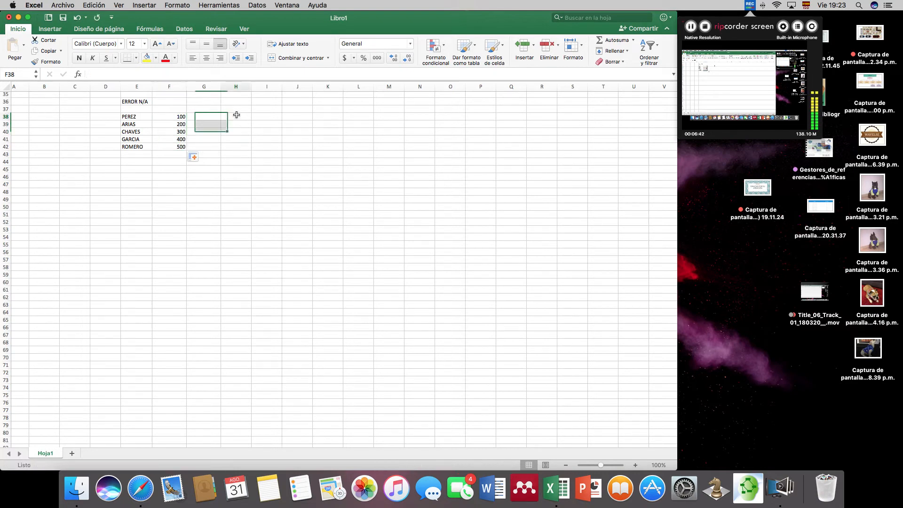
click(269, 119)
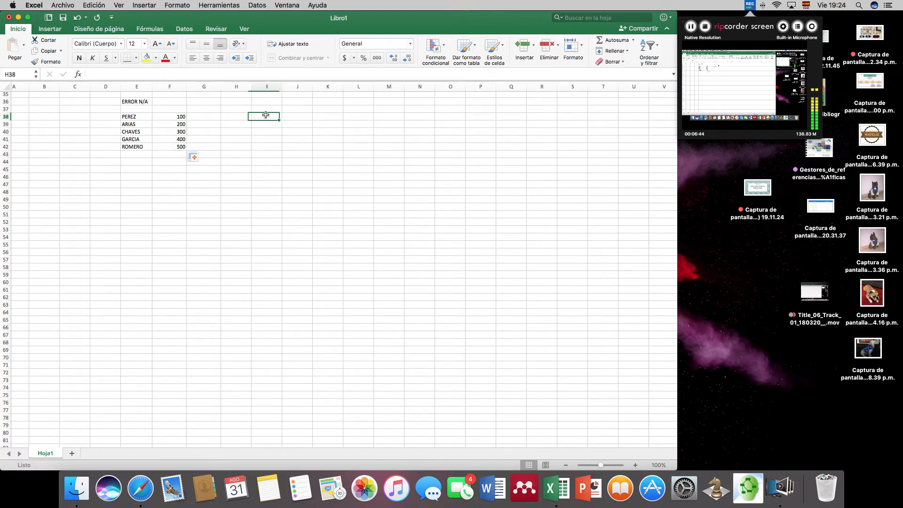
text(=BUS)
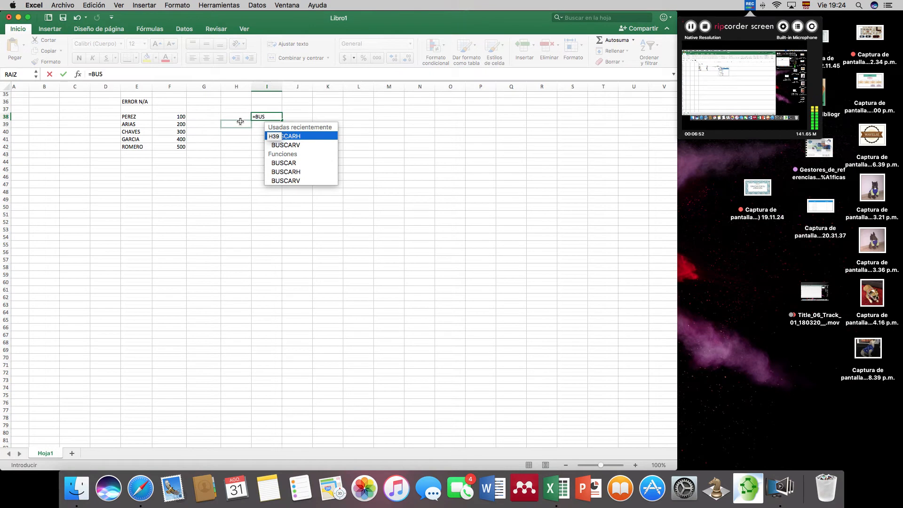
double_click(302, 137)
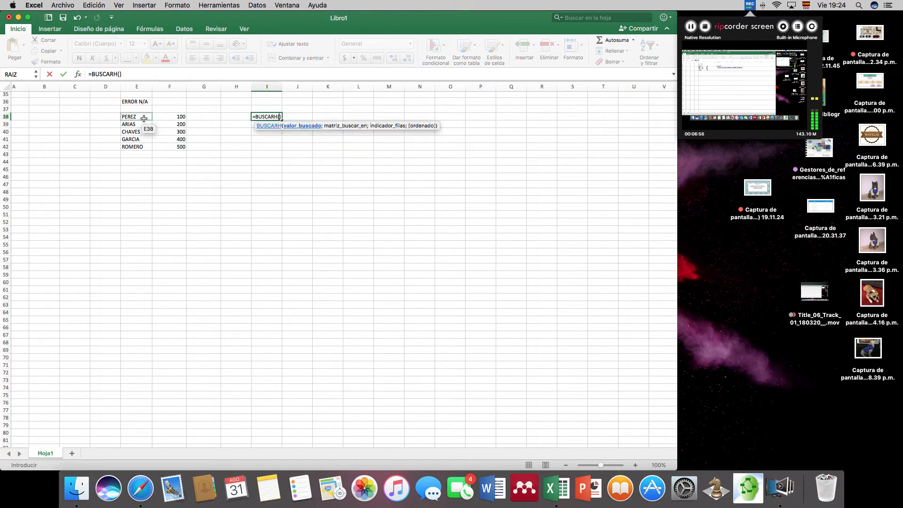
click(244, 116)
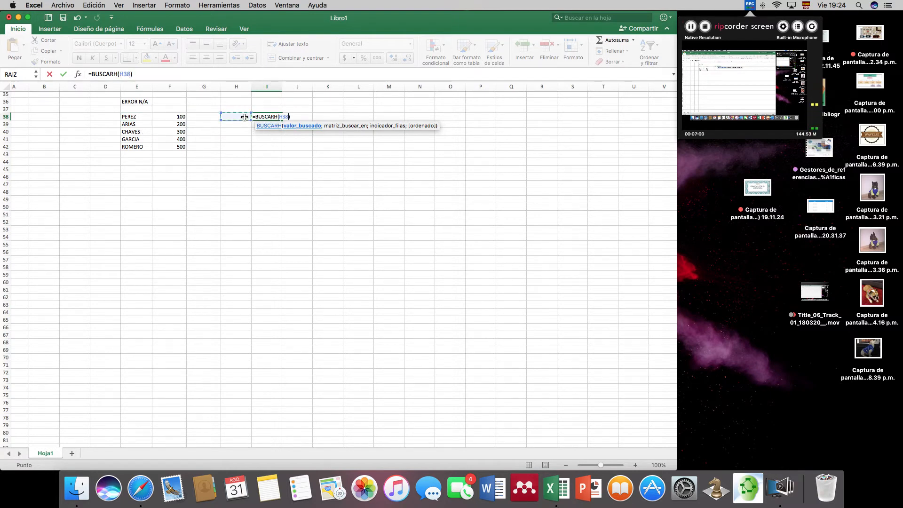
text(;)
drag(137, 118, 134, 146)
text(;)
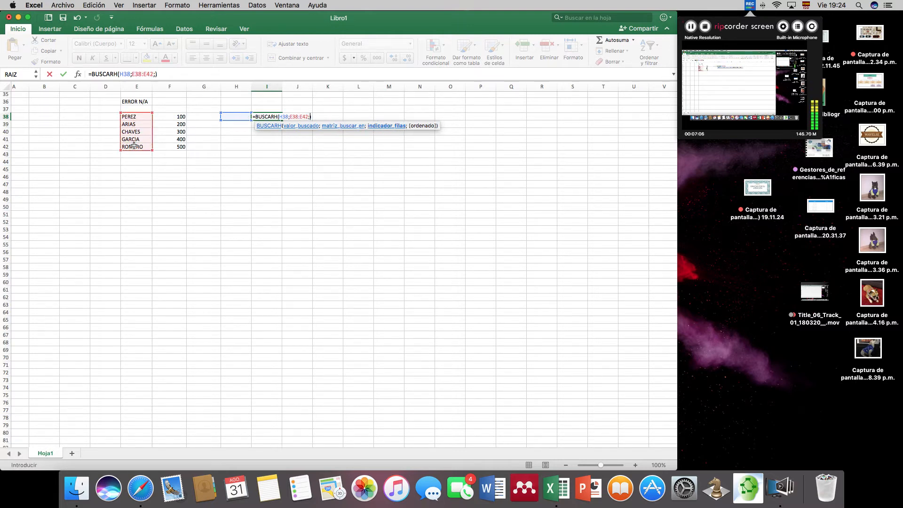
drag(165, 116, 165, 146)
key(Return)
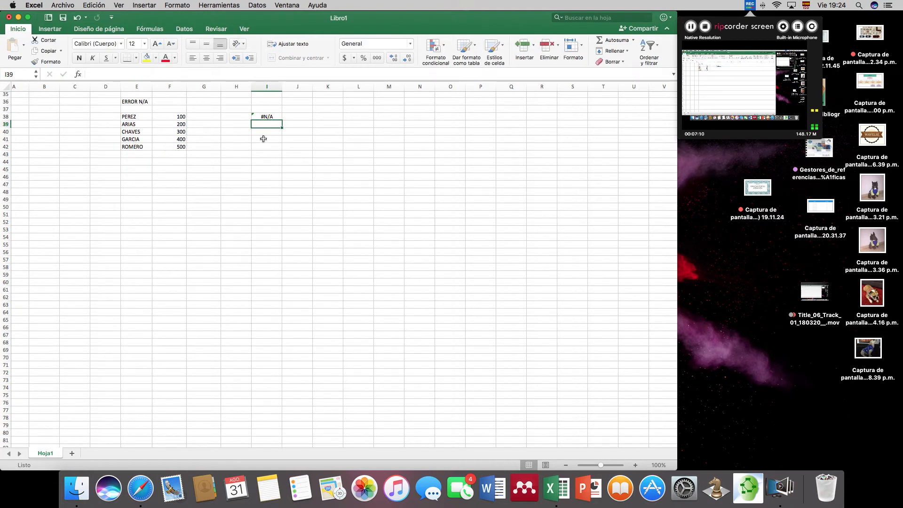
click(269, 117)
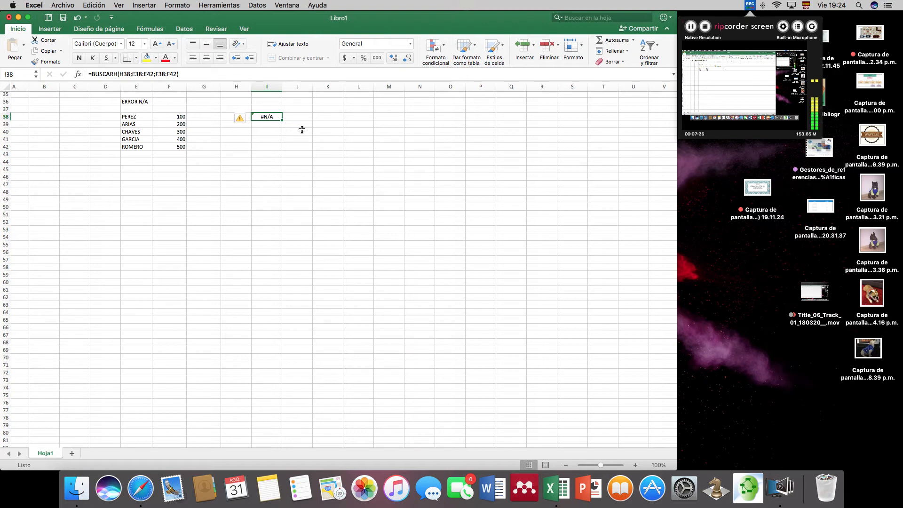
scroll(366, 150, left, 1)
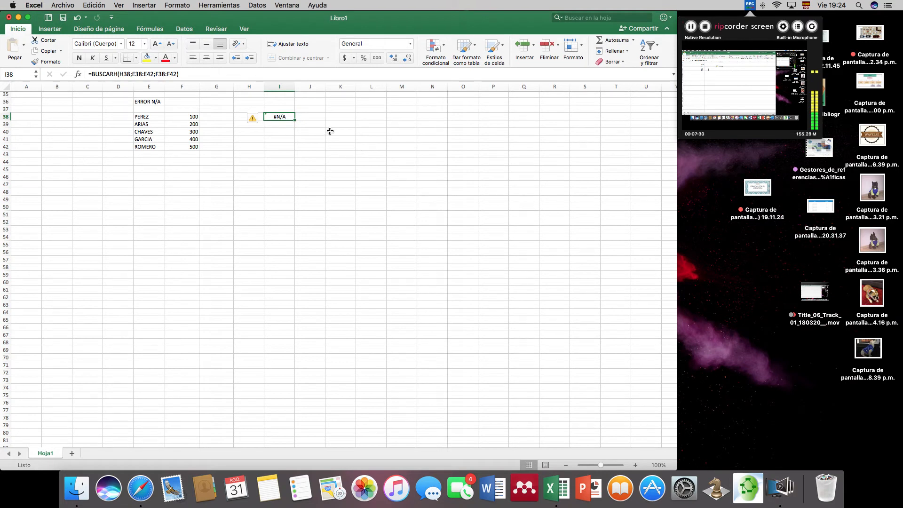
scroll(329, 142, down, 2)
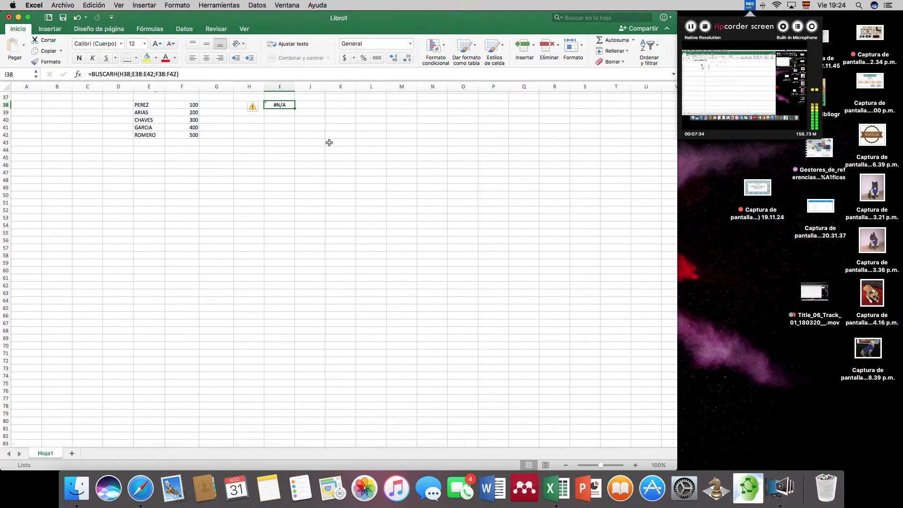
scroll(329, 143, down, 8)
scroll(329, 142, down, 2)
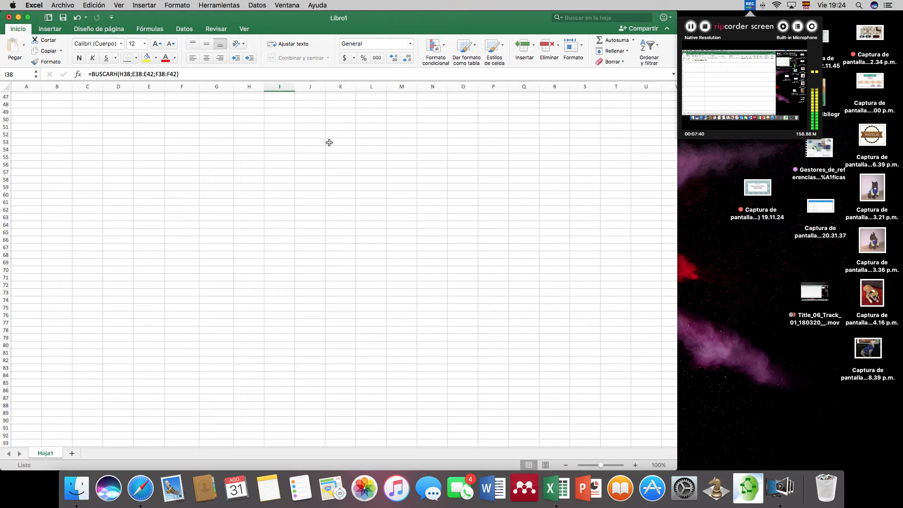
text(ERRO)
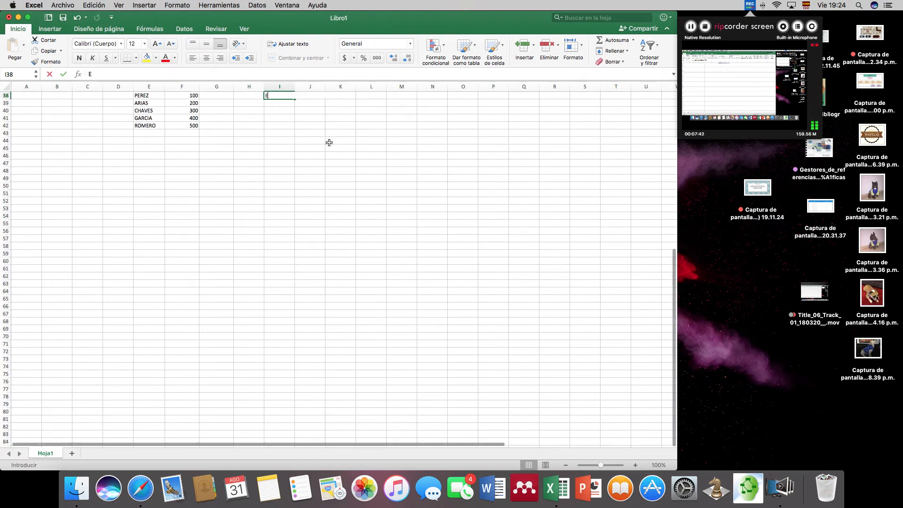
key(BackSpace)
key(BackSpace)
key(BackSpace)
- Enter the label ERROR REF in cell D48 as the heading for the reference error example
scroll(252, 172, down, 3)
click(121, 110)
text(ER)
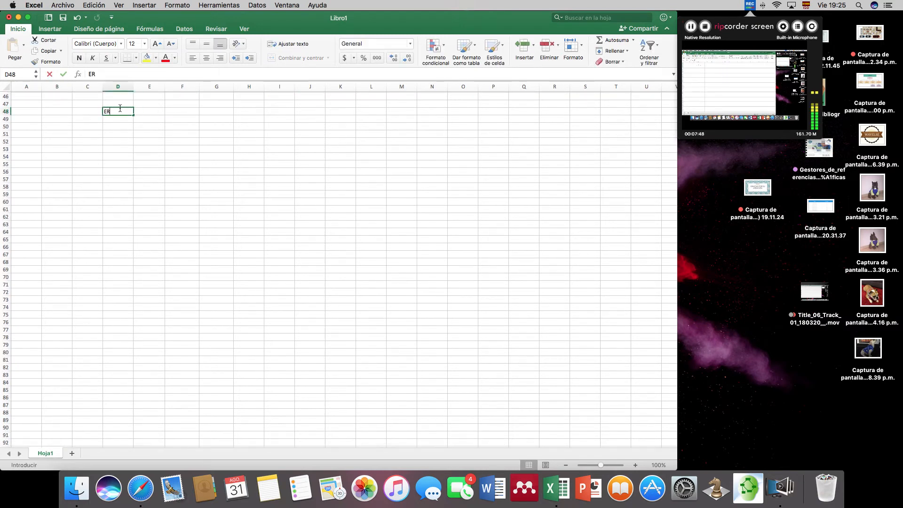
text(RORN)
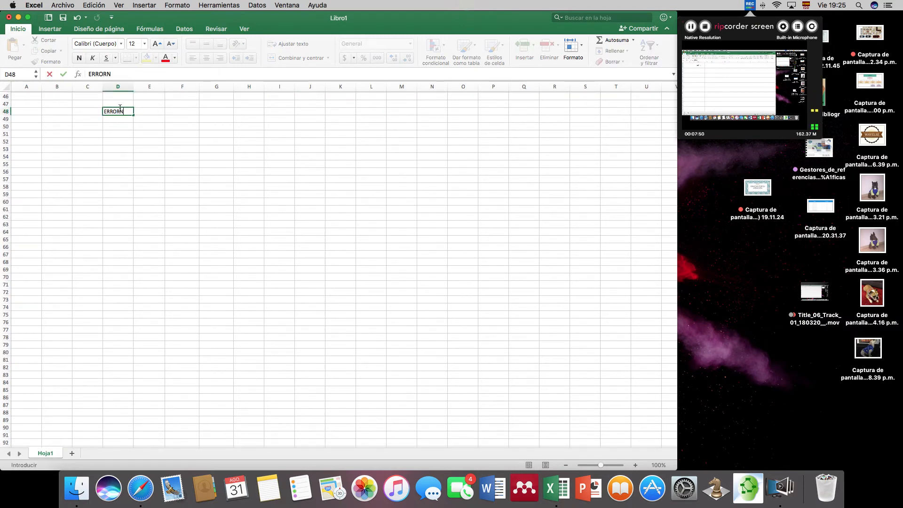
key(BackSpace)
text(REF)
key(Return)
key(Return)
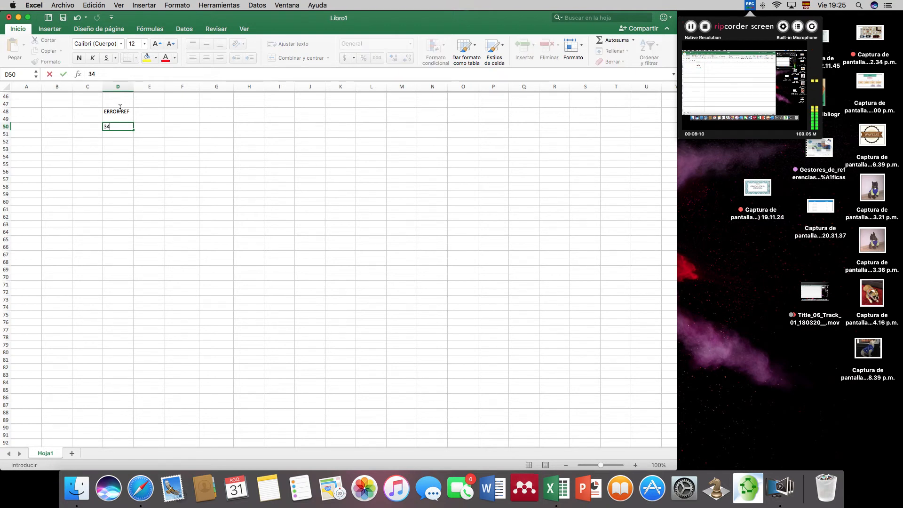
- Enter the sample numbers 345, 987 and 36 in cells D50, E50 and F50
text(5)
key(Tab)
text(98)
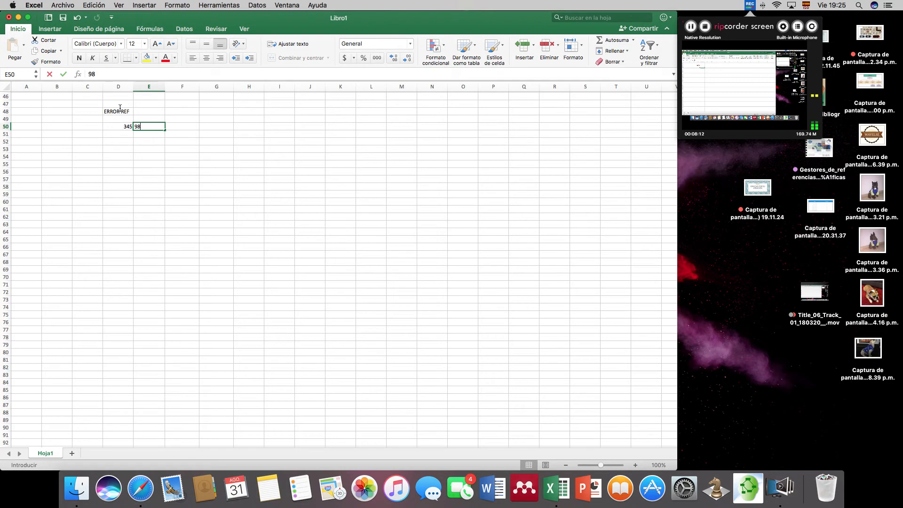
key(Tab)
text(36)
key(Tab)
key(Tab)
- Enter the malformed formula =D50*E50(F50)^F50 in cell H50 using the three sample numbers
text(=)
scroll(84, 133, right, 2)
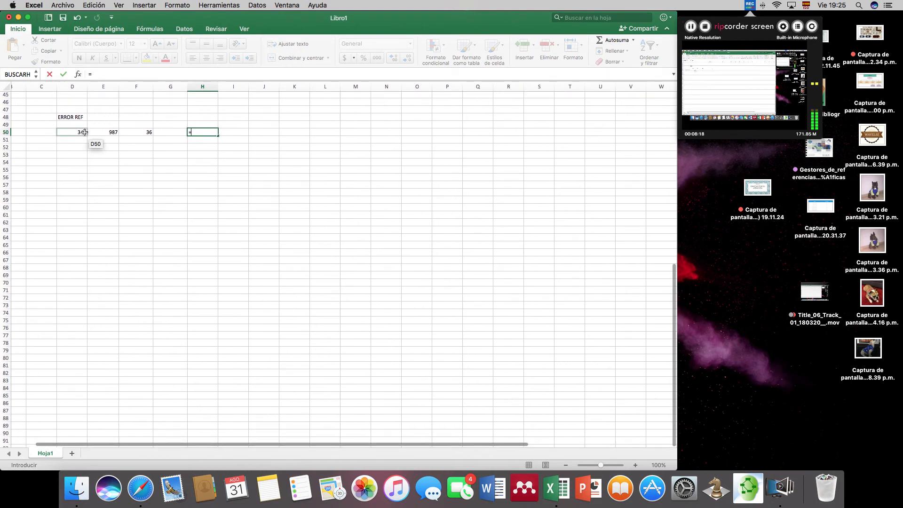
scroll(84, 132, down, 1)
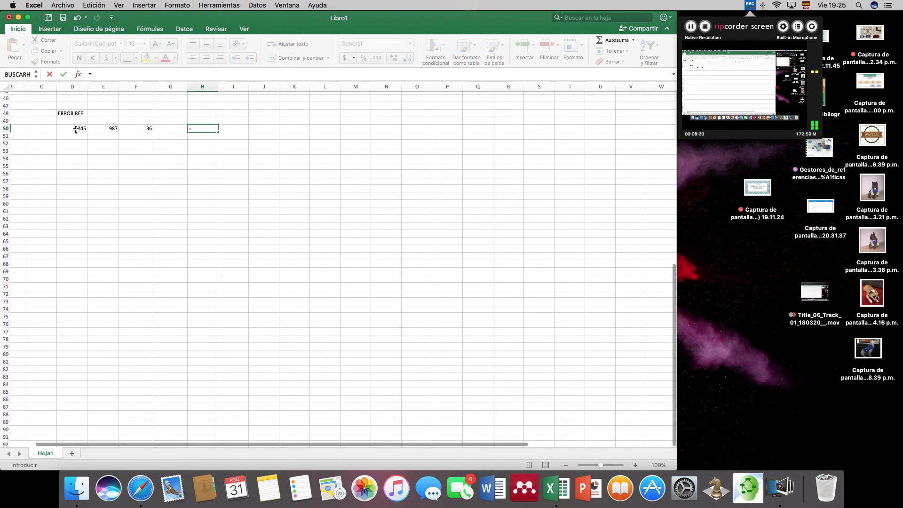
scroll(160, 153, up, 5)
scroll(160, 153, left, 2)
click(126, 162)
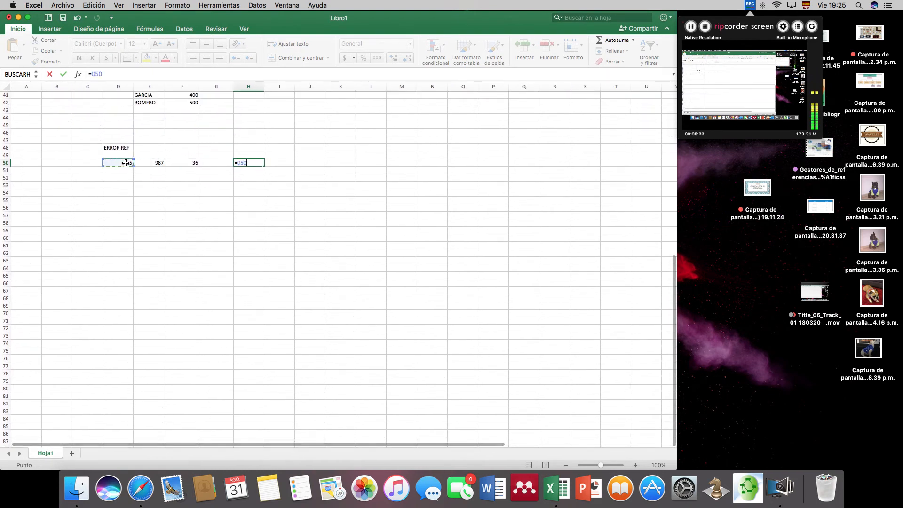
text(*)
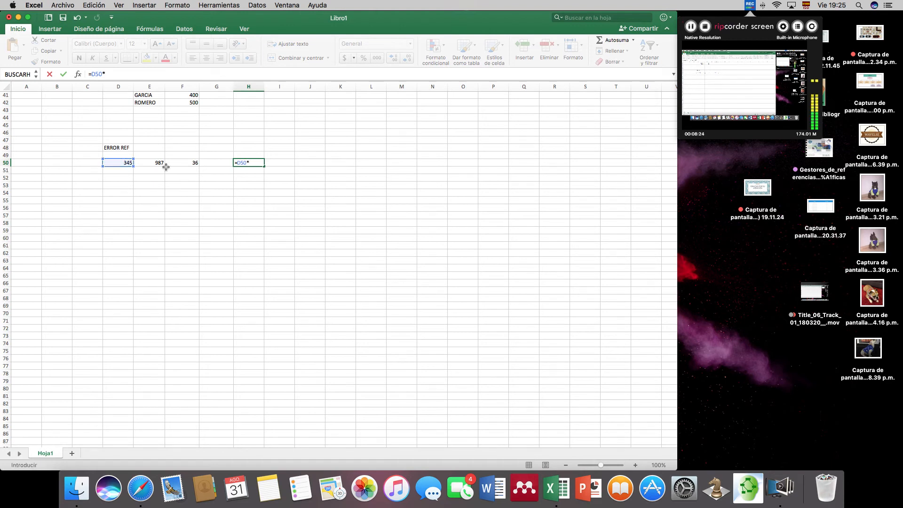
click(151, 163)
text(()
click(179, 162)
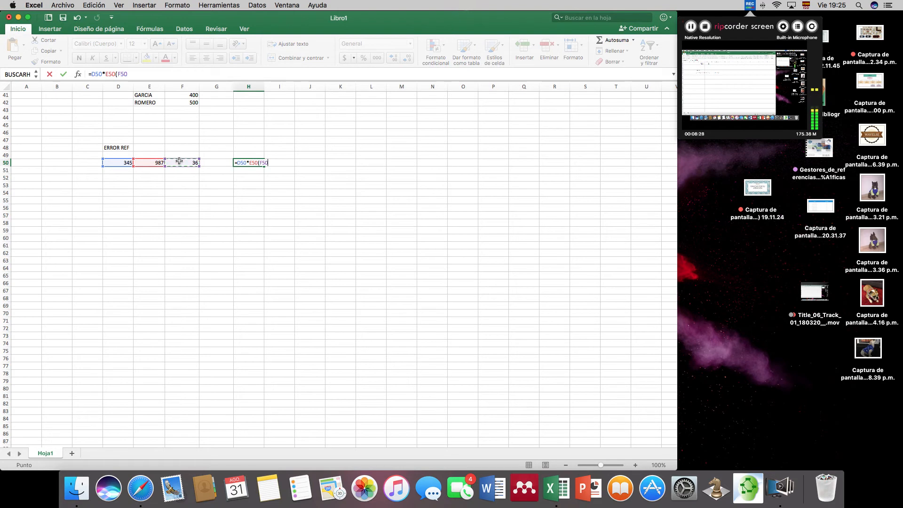
text()^)
click(184, 161)
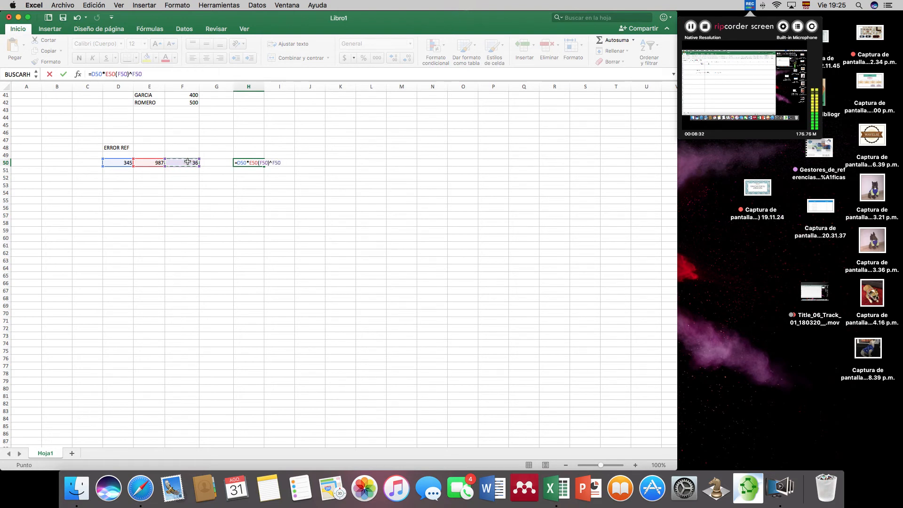
key(Return)
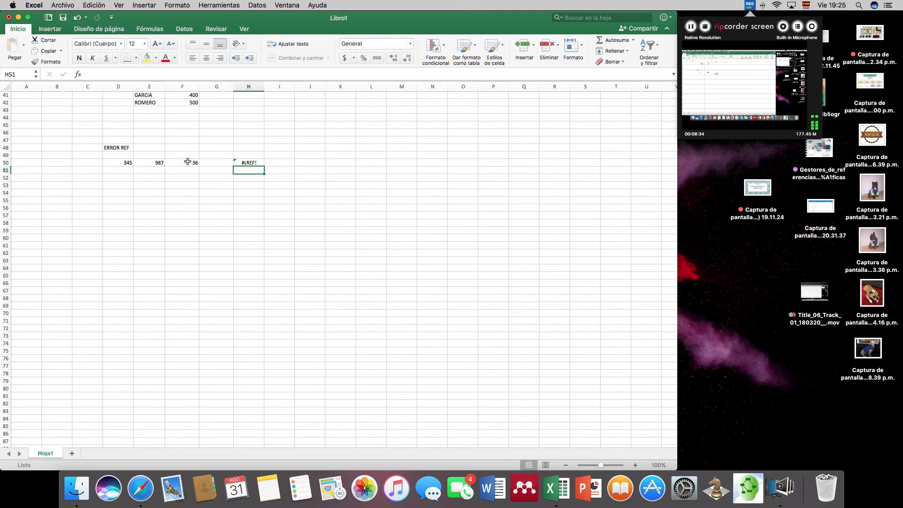
- Highlight the cell references in the formula of cell H50 to review them, leaving the formula as it is
click(256, 163)
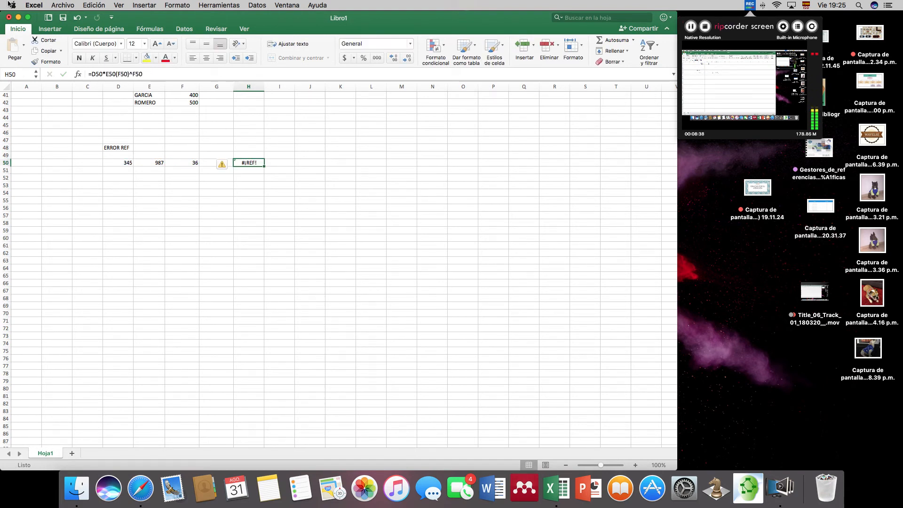
drag(146, 73, 90, 74)
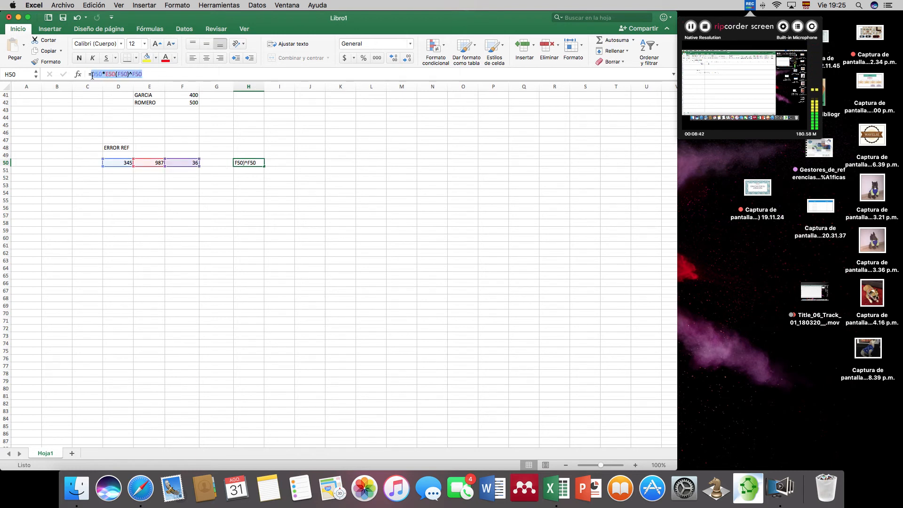
click(310, 137)
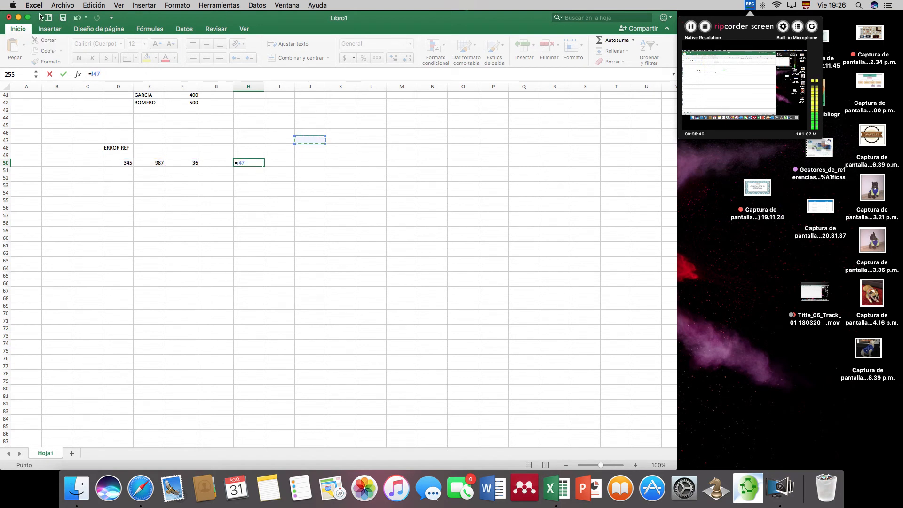
click(77, 17)
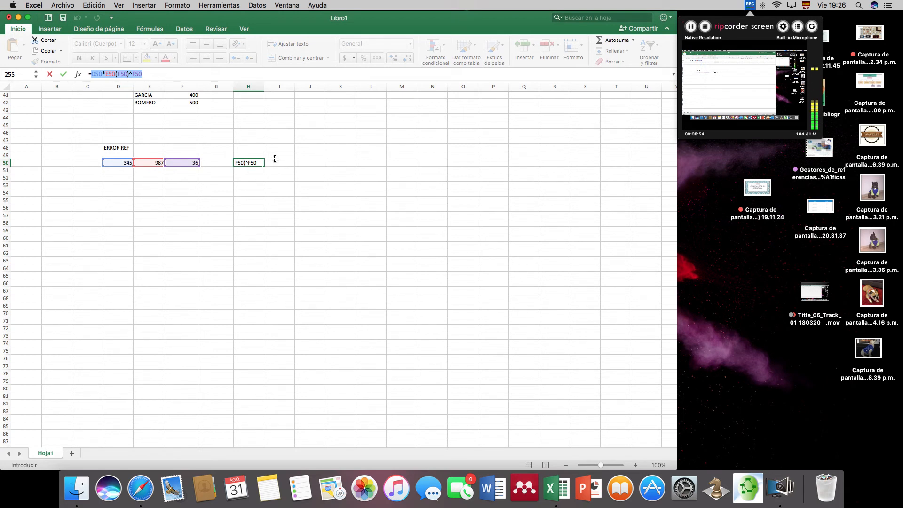
key(Return)
- Clear the value in cell F50, check the formula in H50, and undo the deletion
click(188, 163)
key(Delete)
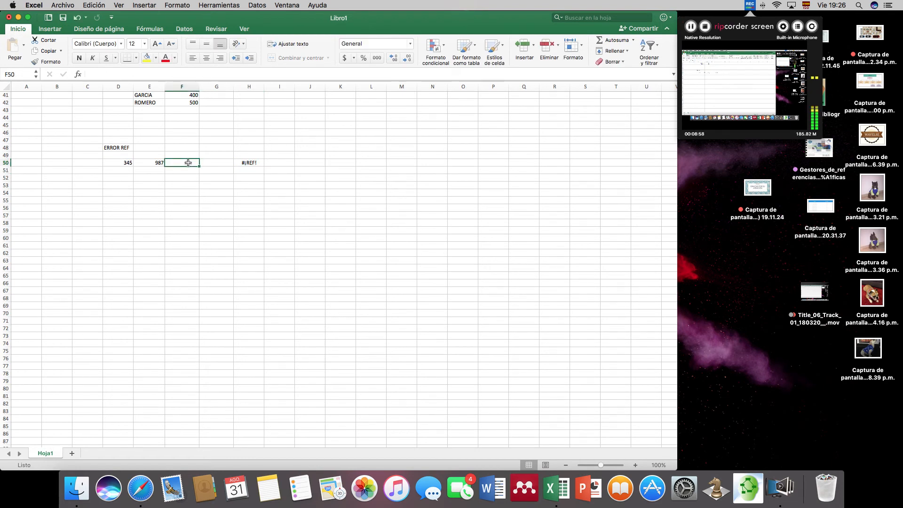
click(260, 163)
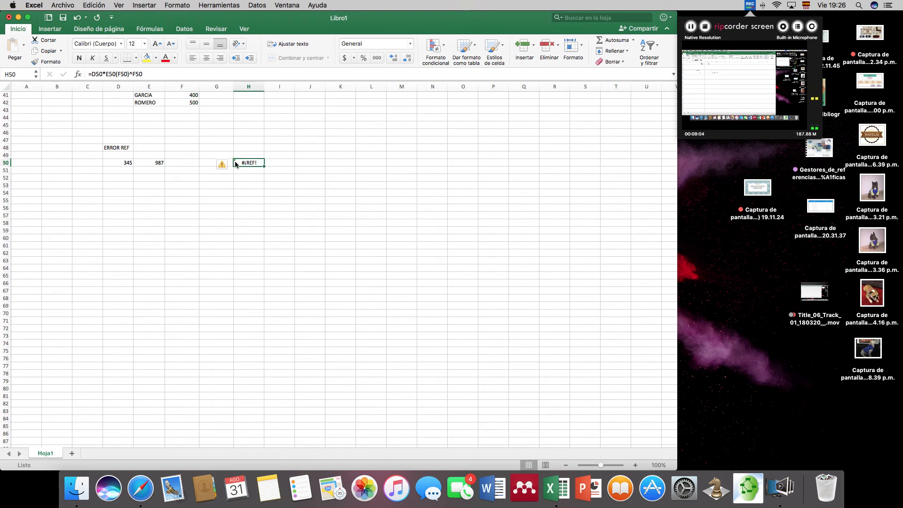
click(190, 162)
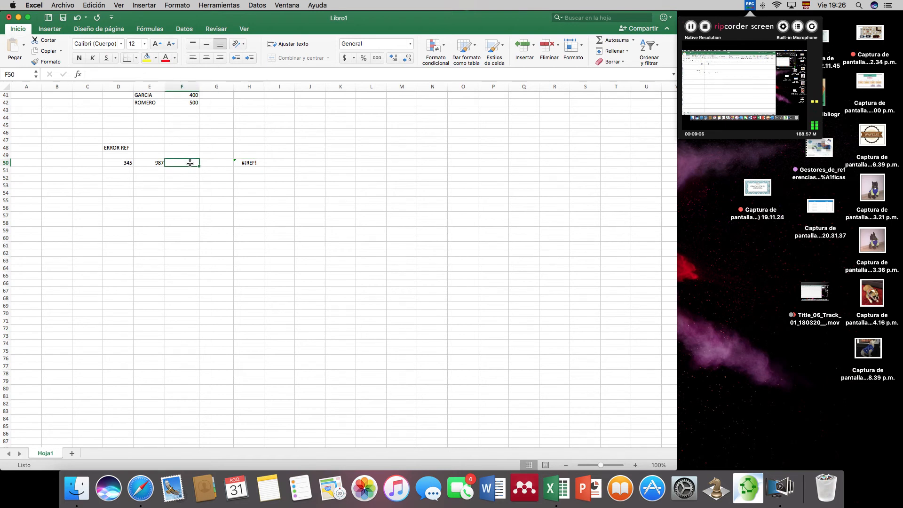
click(77, 18)
- Clear the value in cell E50 and select cell H50 to check its formula
click(155, 158)
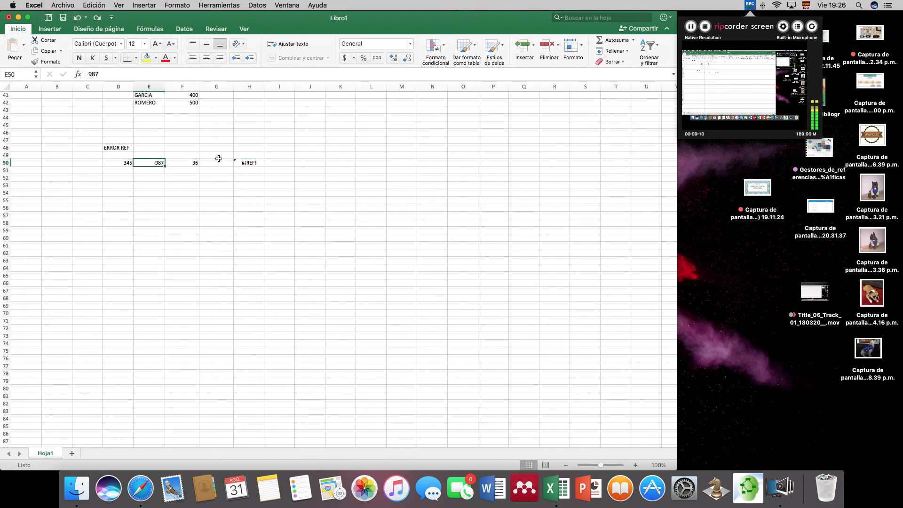
key(Delete)
key(Return)
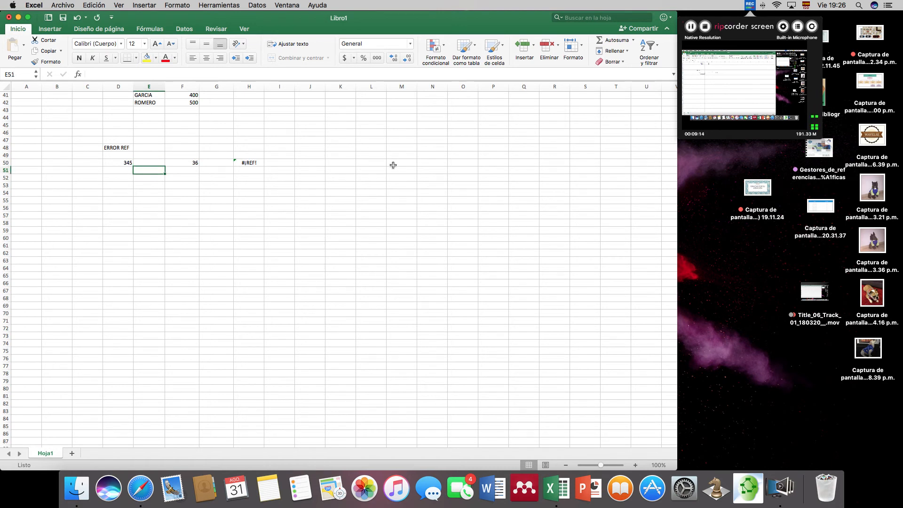
click(257, 163)
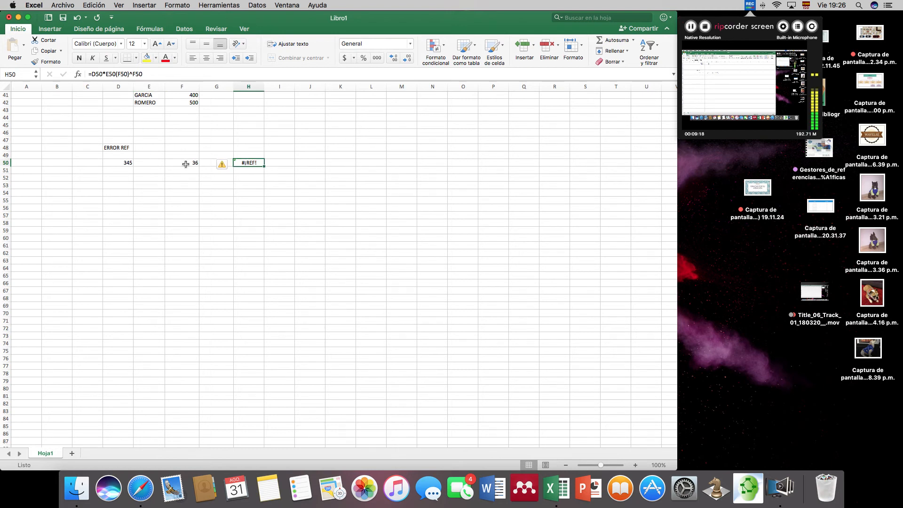
- Enter the label ERROR in cell E56 as the heading for the next error example
scroll(209, 156, down, 5)
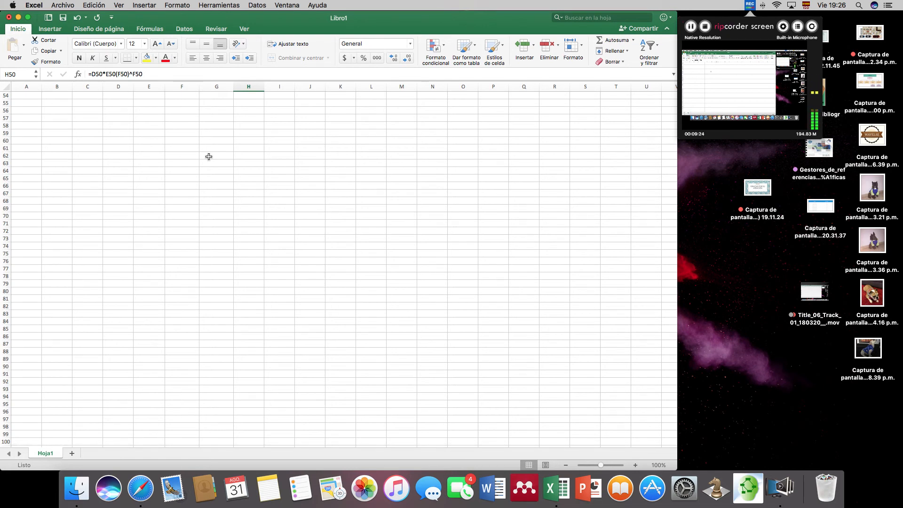
click(137, 109)
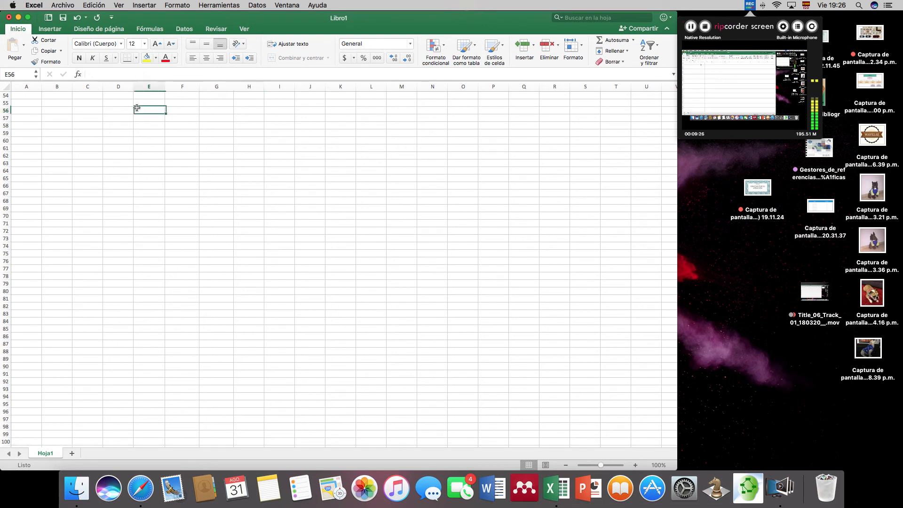
text(ERROR)
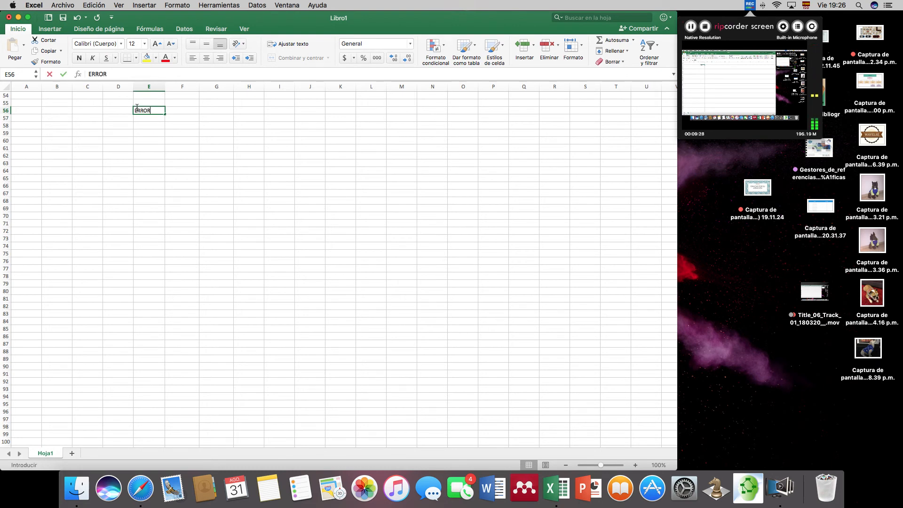
key(Return)
key(Return)
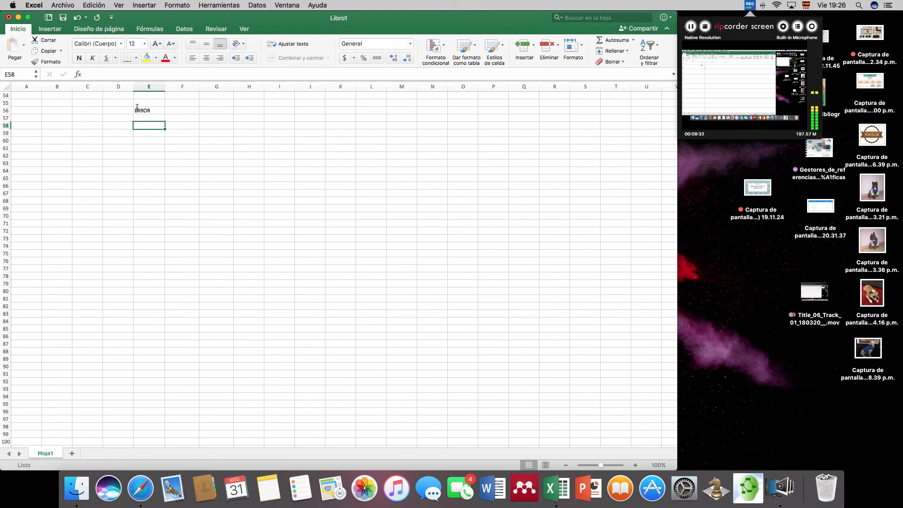
- Enter a row of hash signs, ###########, in cell E58 under the ERROR heading
text(###########)
key(Return)
key(Return)
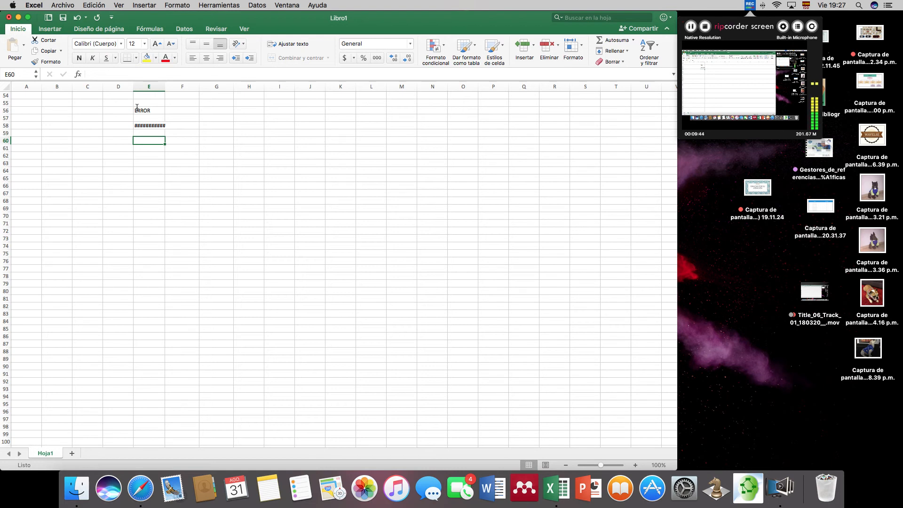
- Enter the sample numbers 34253657 and 8 in cells E60 and F60
text(34253657)
key(Tab)
text(8)
key(Tab)
- Enter the formula =E60*F60 in cell G60 to multiply the two sample numbers
text(=)
click(155, 138)
scroll(272, 127, up, 1)
text(*)
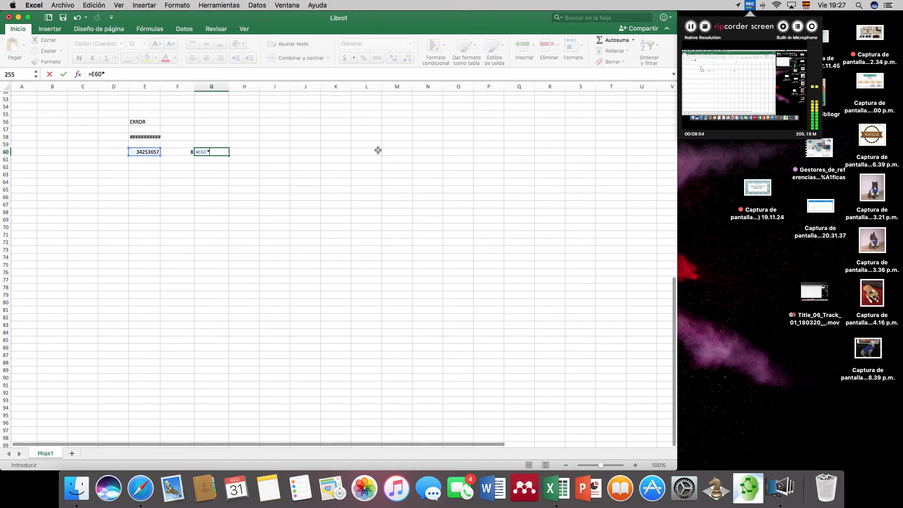
click(183, 153)
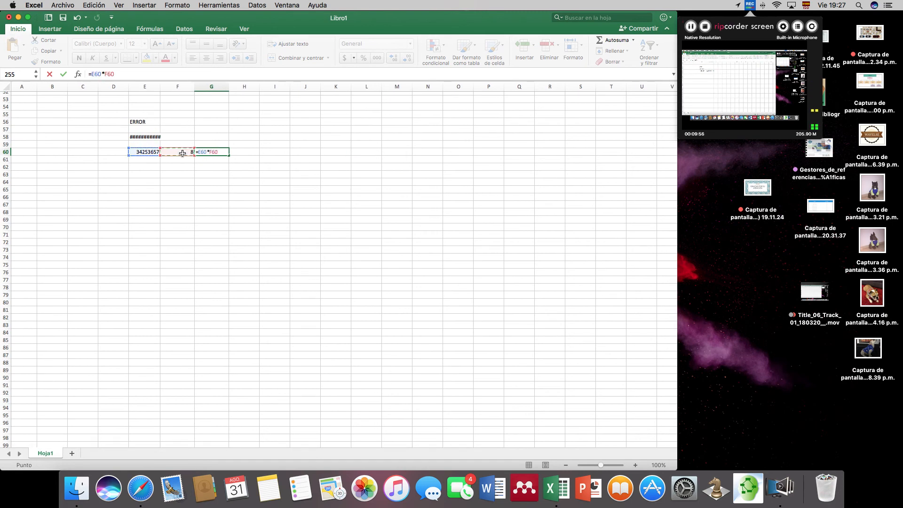
key(Return)
- Narrow column G until the product in G60 no longer fits, and widen it again to fit the full number
drag(228, 84, 208, 84)
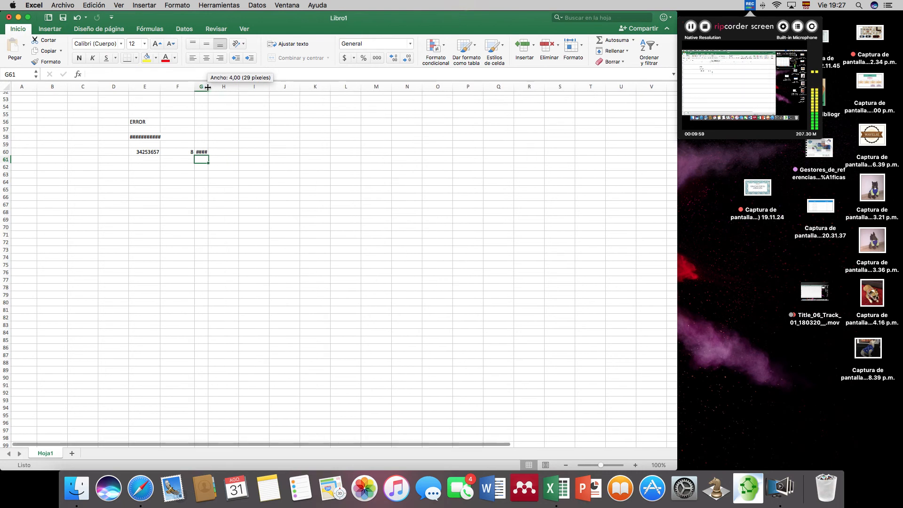
click(202, 153)
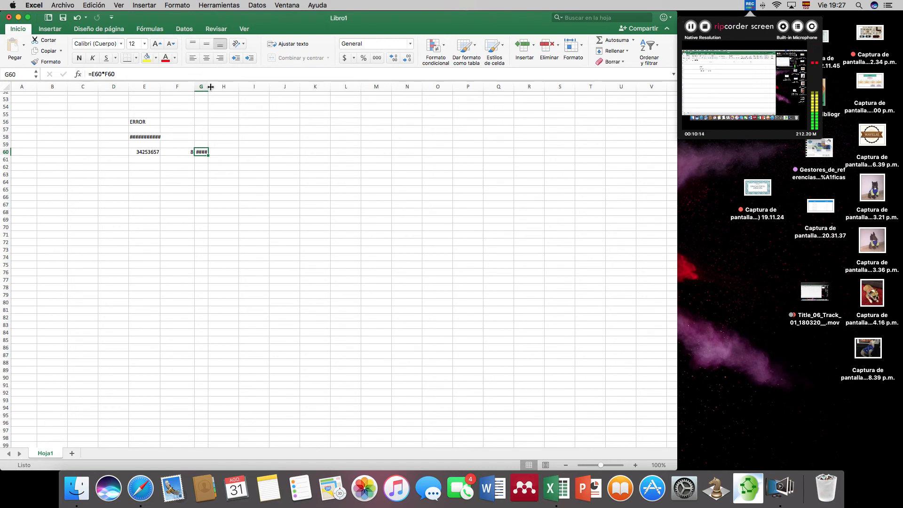
drag(209, 87, 236, 88)
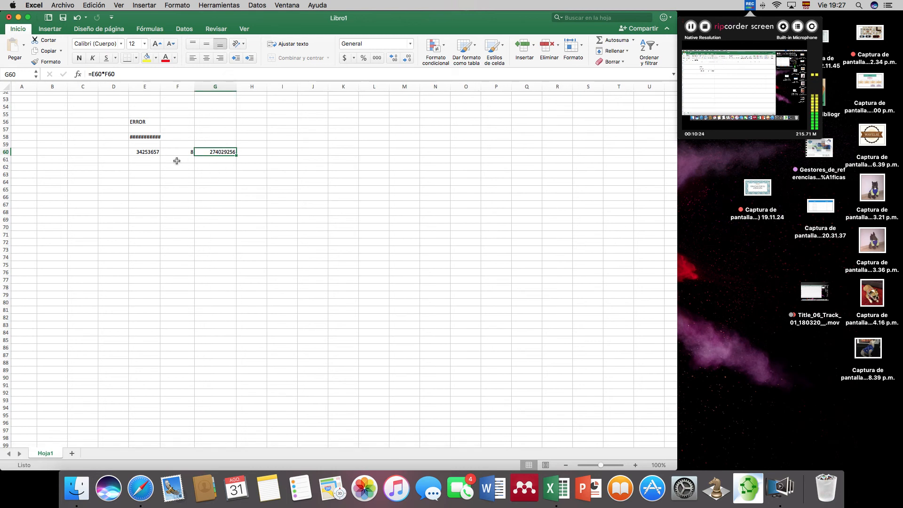
- Enter the date formula =FECHA(2000;08;09) in cell E62
click(150, 168)
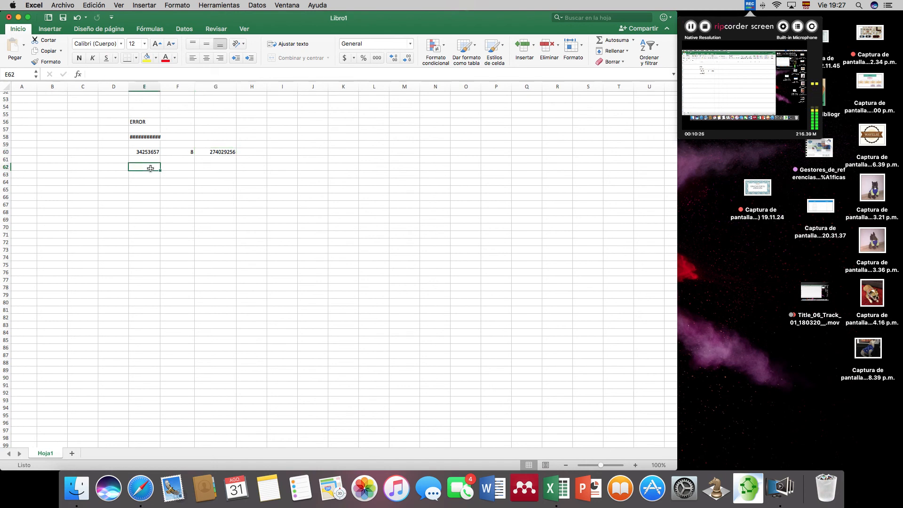
text(=)
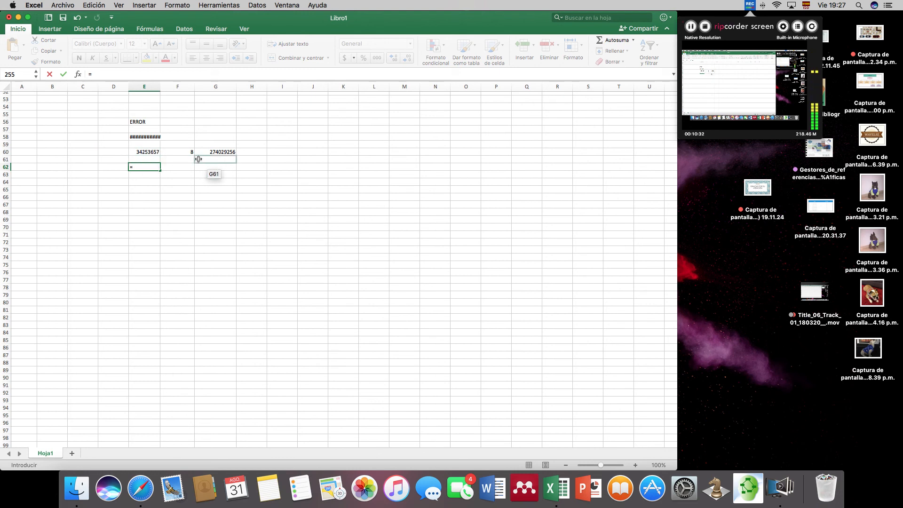
text(FECH)
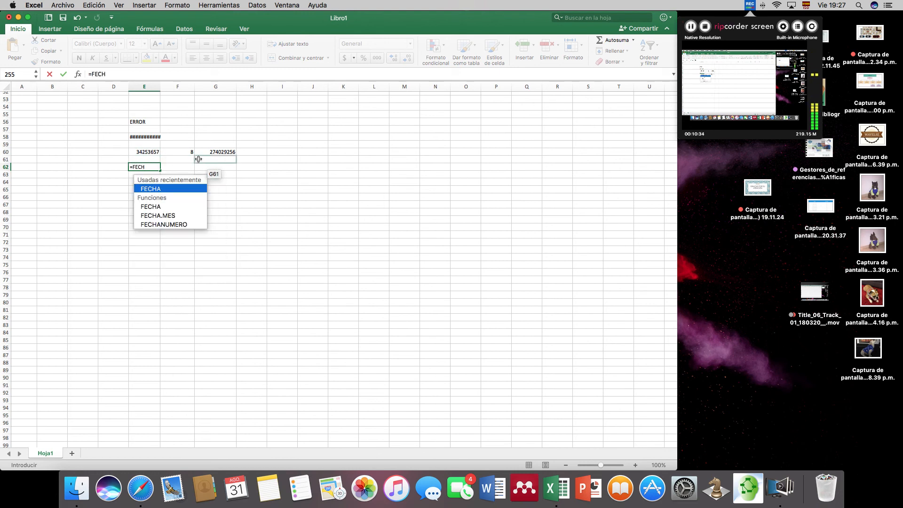
key(Tab)
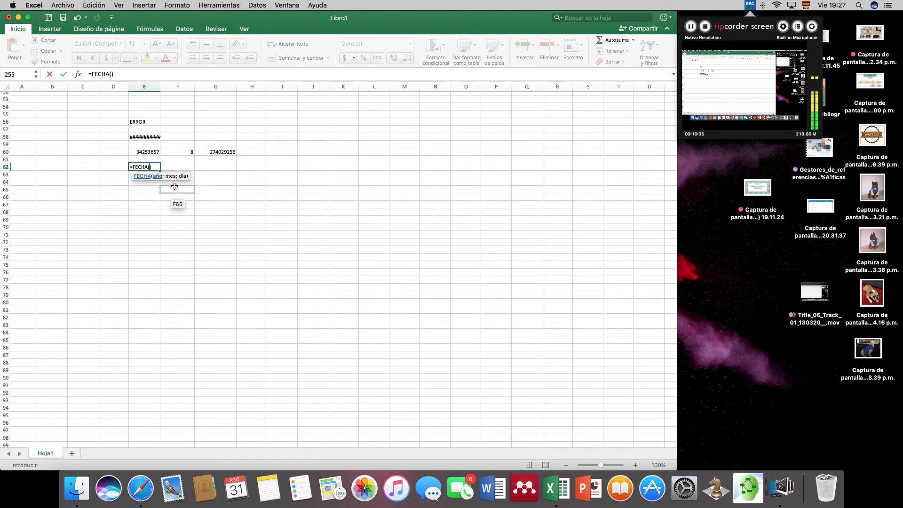
text(2000;08;)
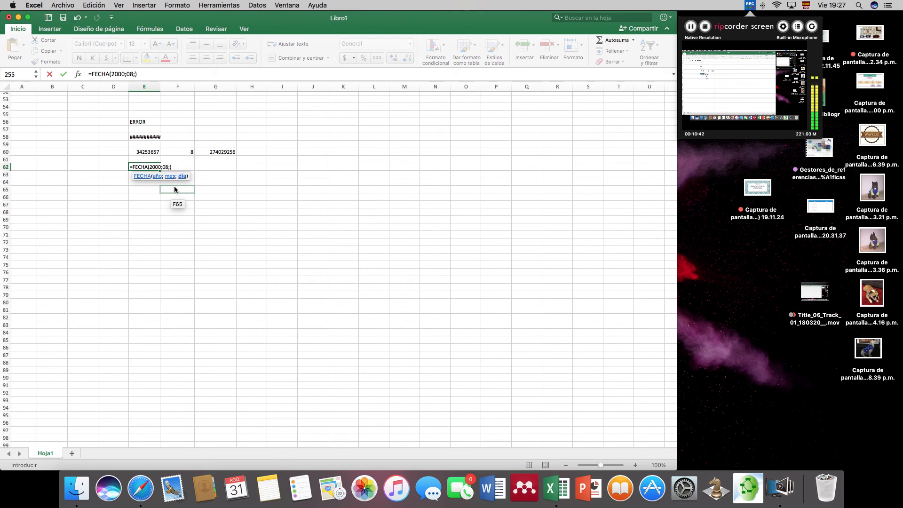
text(09)
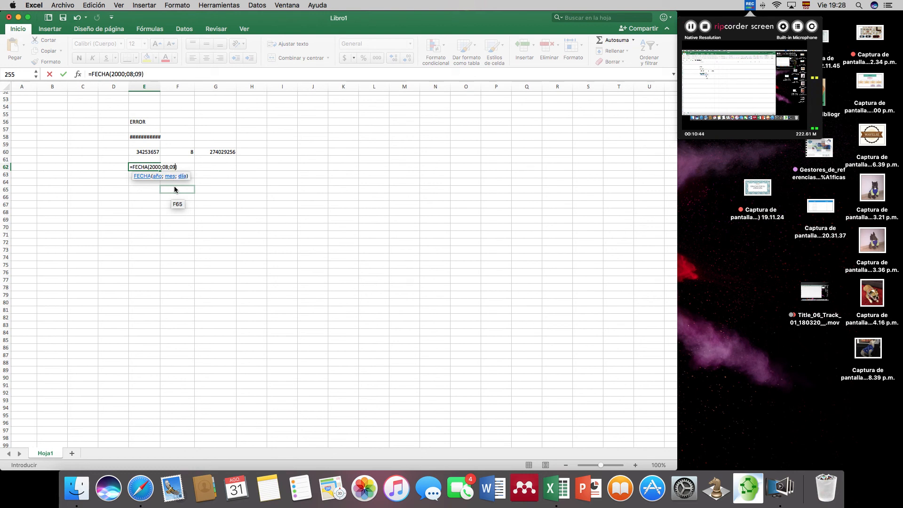
click(136, 168)
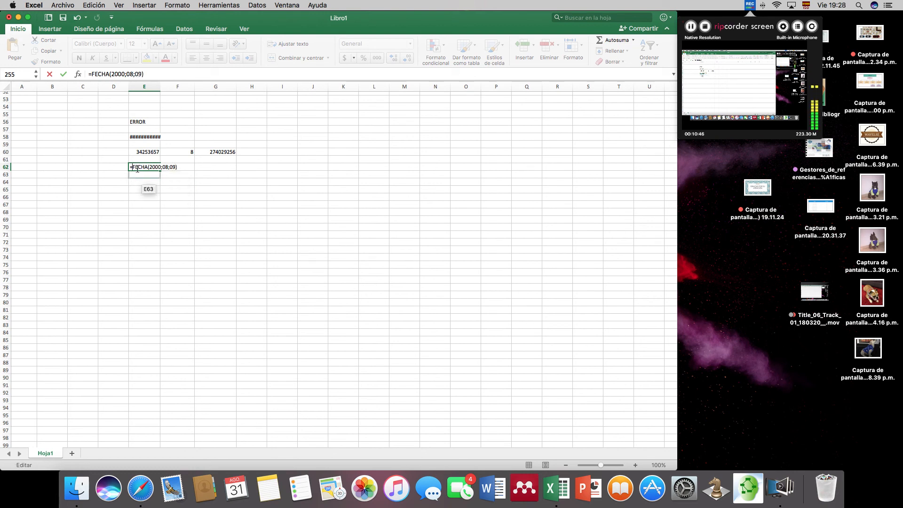
key(Return)
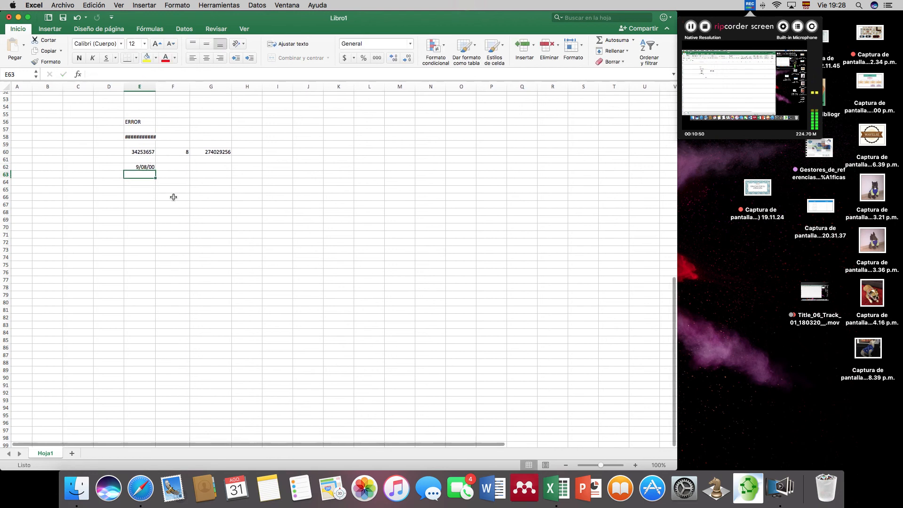
- Change the formula in cell E62 to the negative date =-FECHA(2000;8;9) and select the cell to review it
click(144, 167)
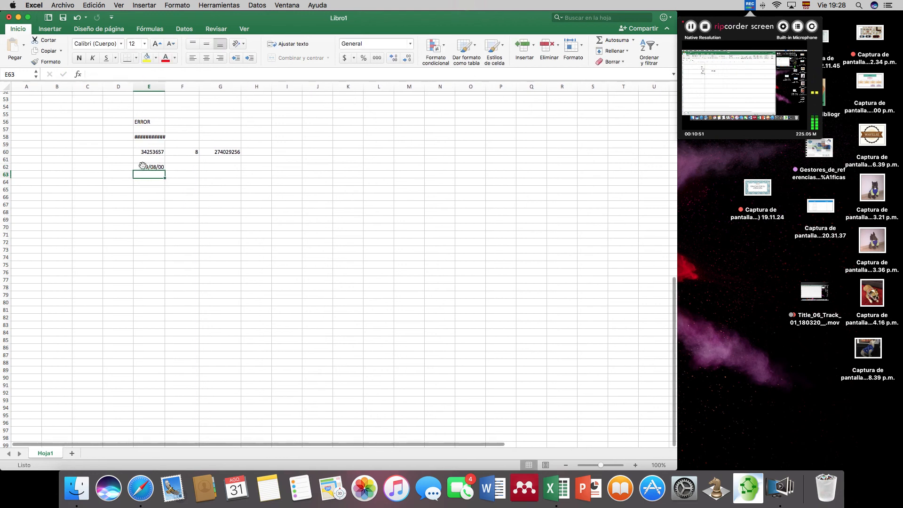
click(91, 74)
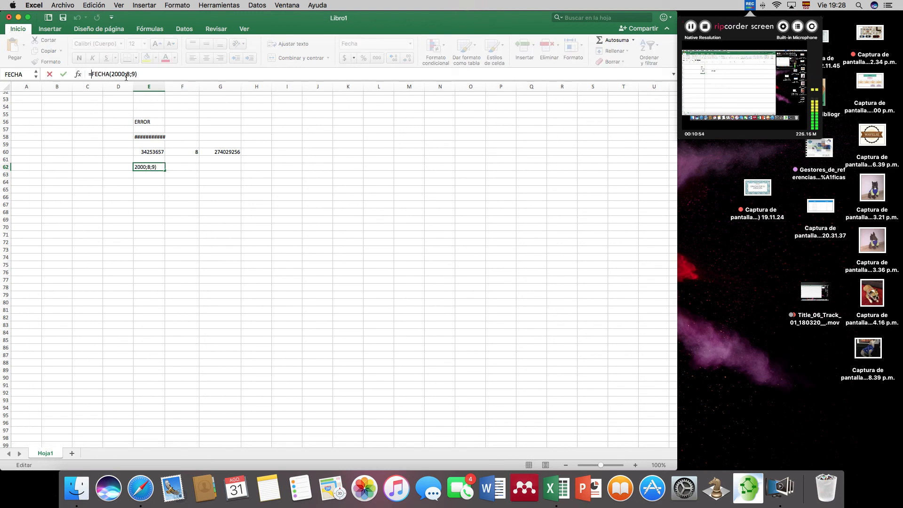
text(-)
key(Return)
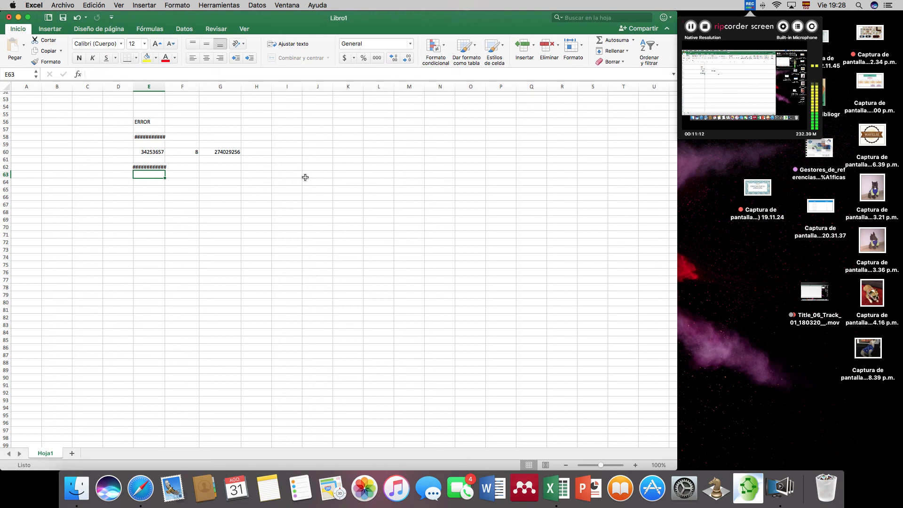
scroll(282, 169, down, 2)
click(157, 150)
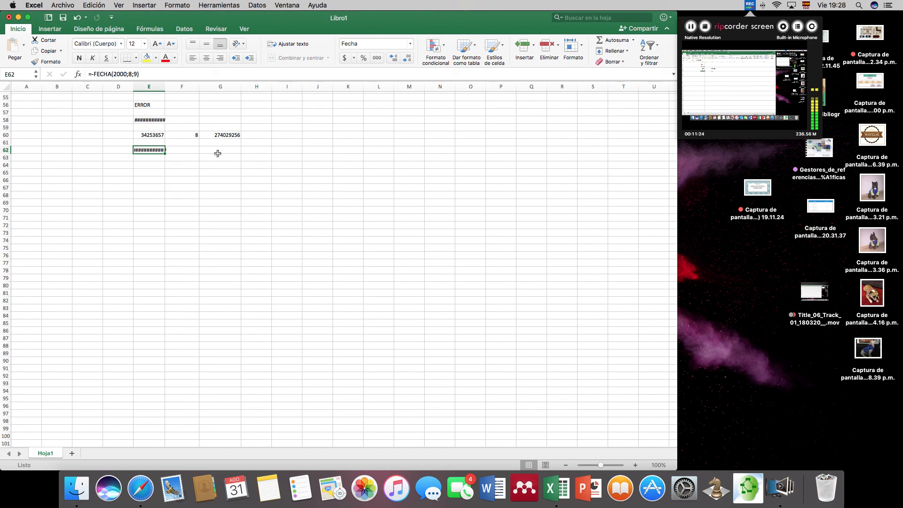
scroll(218, 154, down, 1)
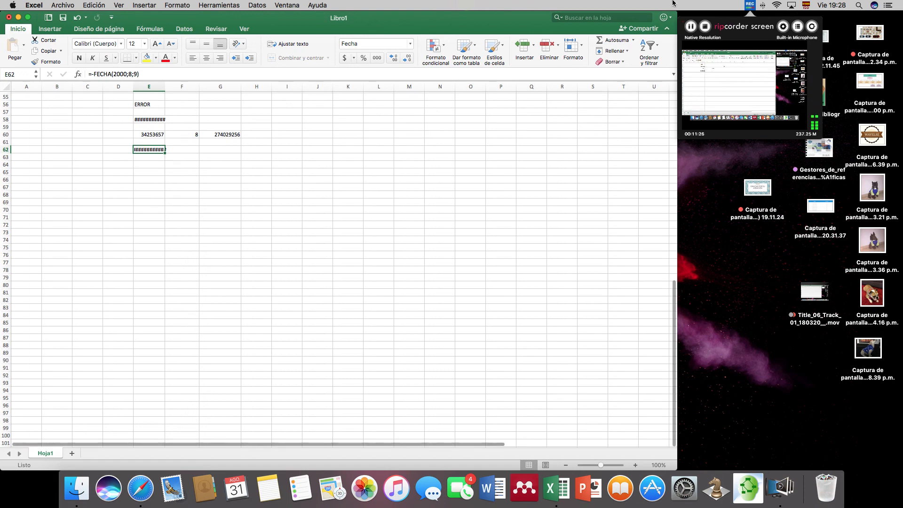